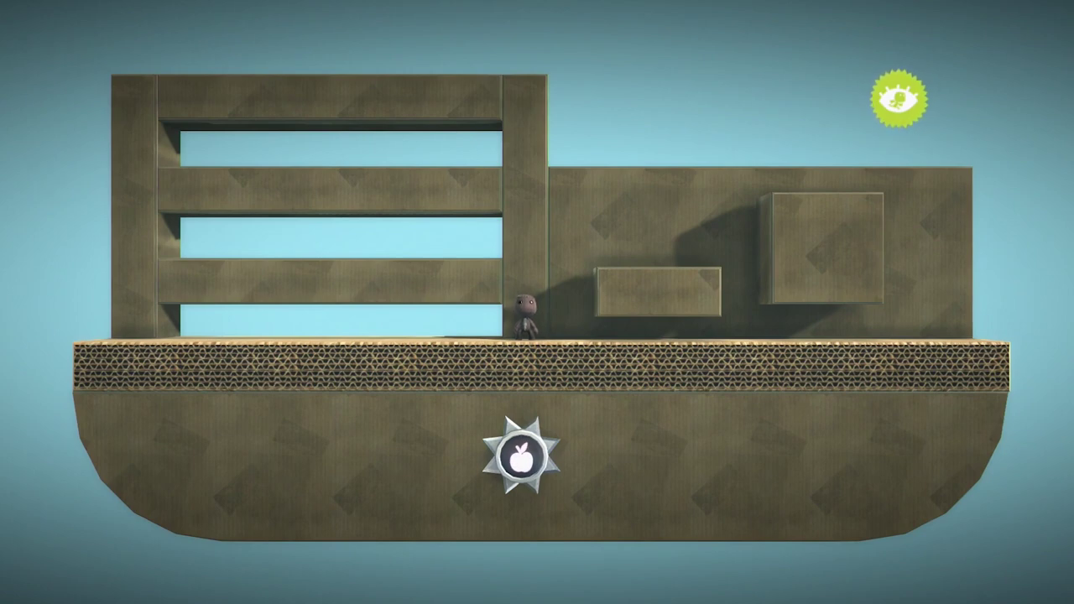
Activate the Advanced Glue Tool to inspect the glue joints of the cardboard structure, and leave it
{"action": "key", "text": "z"}
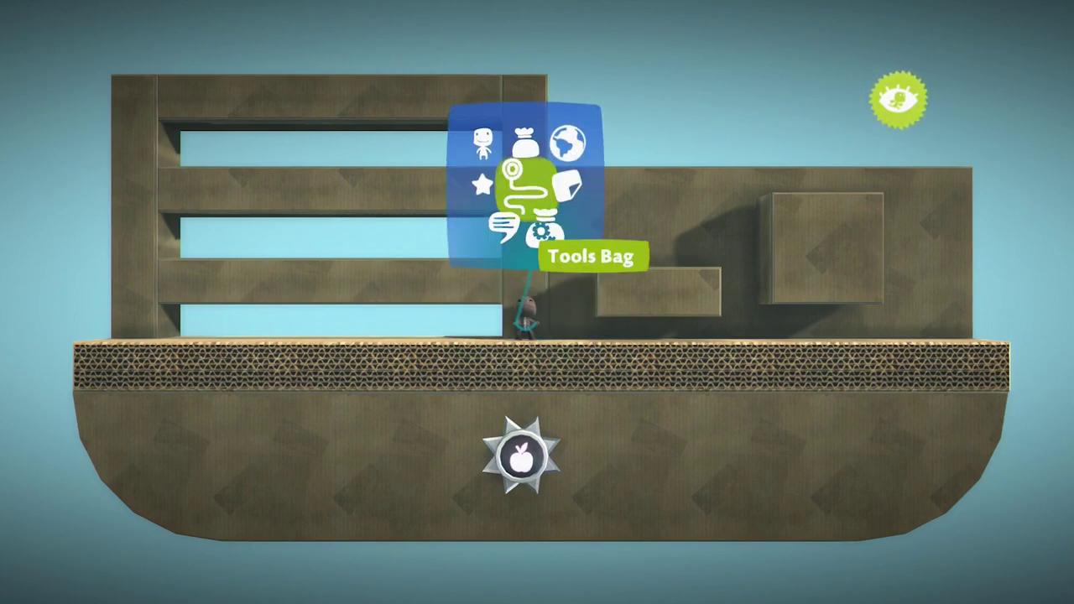
{"action": "key", "text": "x"}
{"action": "key", "text": "Down"}
{"action": "key", "text": "Right"}
{"action": "key", "text": "Right"}
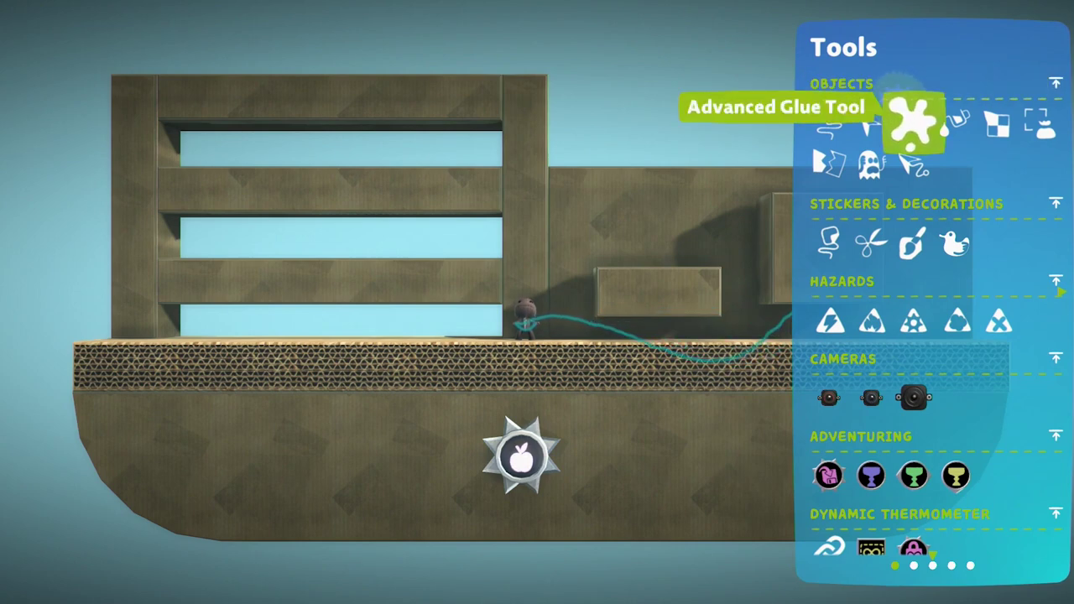
{"action": "key", "text": "Return"}
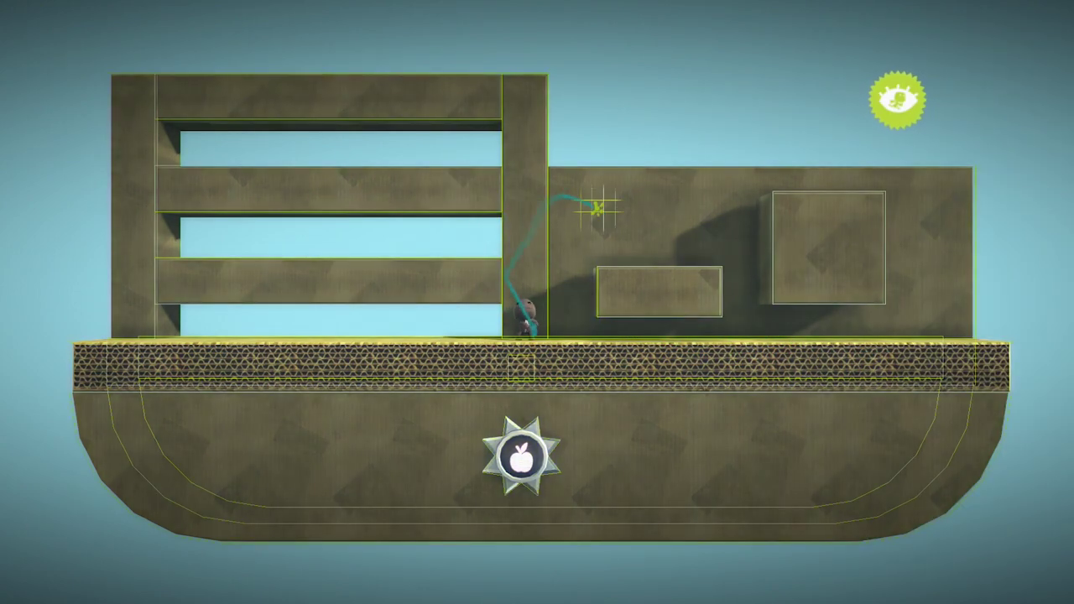
{"action": "key", "text": "Escape"}
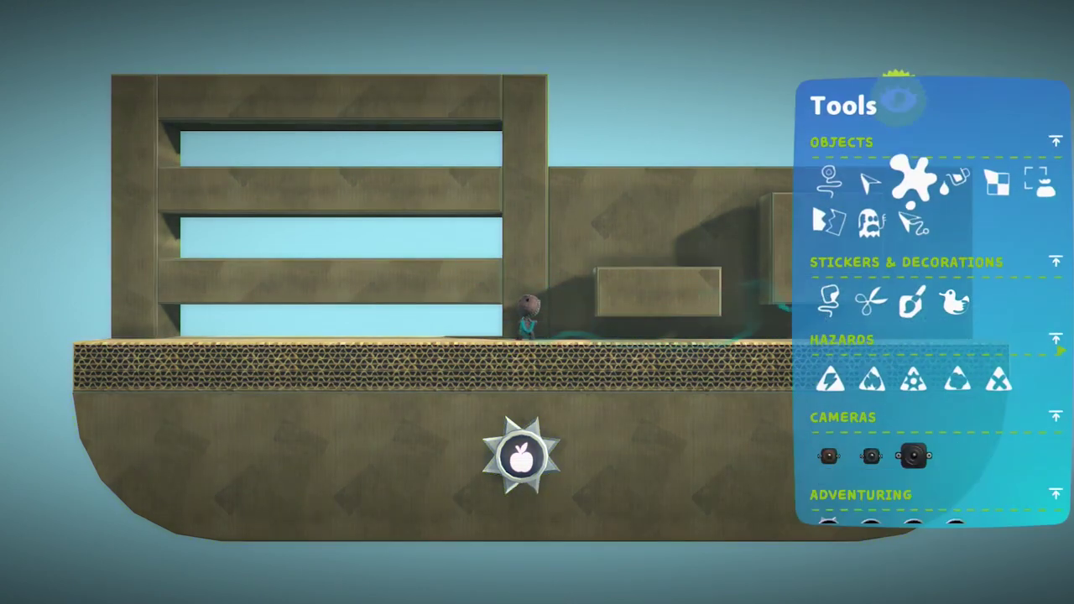
{"action": "key", "text": "Escape"}
{"action": "key", "text": "Escape"}
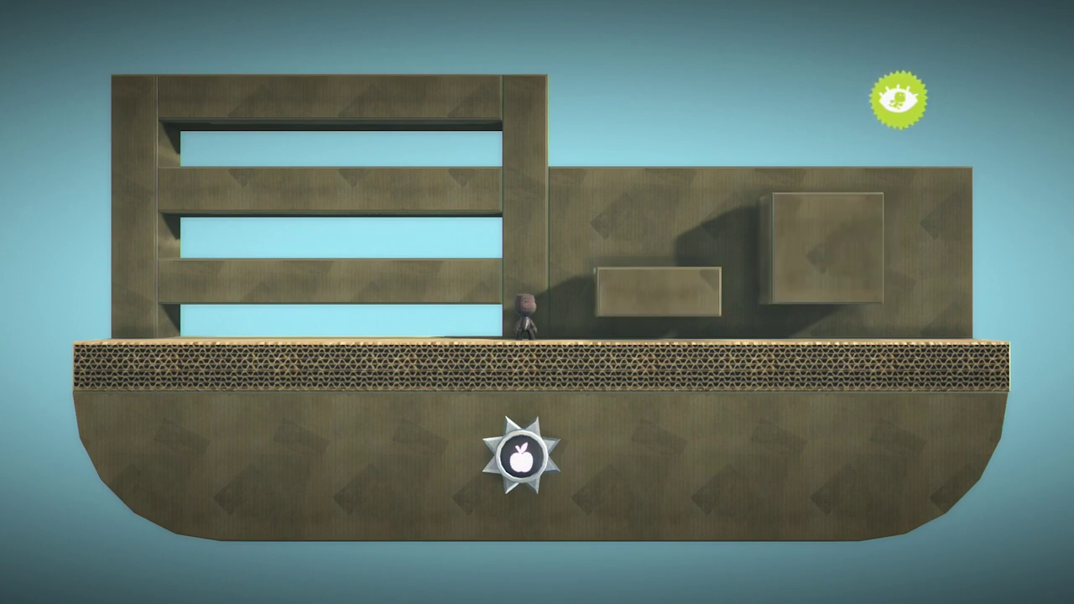
Use the Popit Cursor on the low block, back wall and top beam to examine which parts are glued together
{"action": "key", "text": "z"}
{"action": "key", "text": "x"}
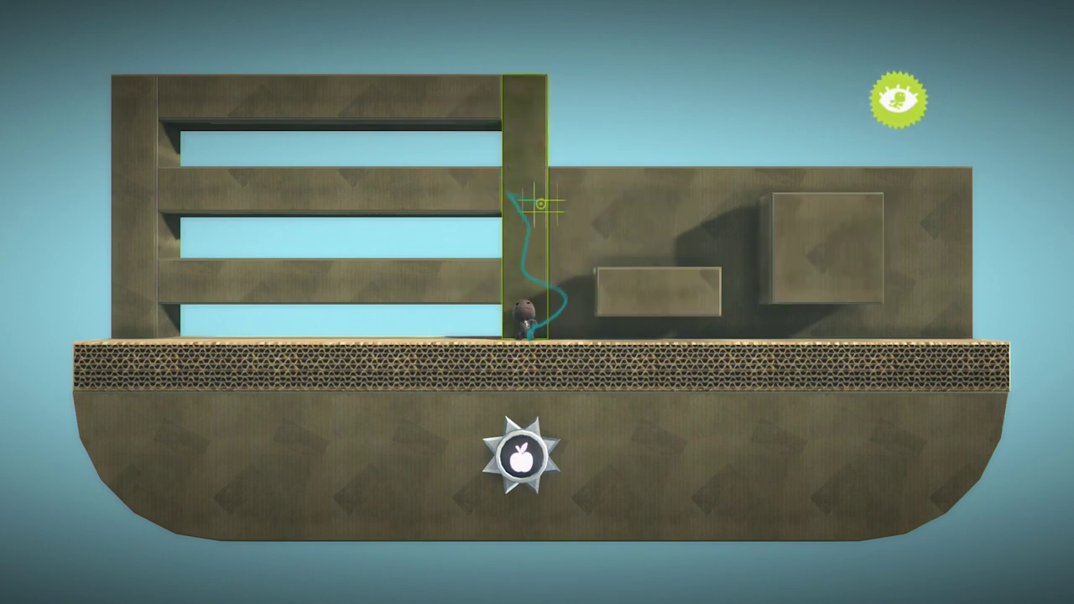
{"action": "left_click", "coordinate": [633, 287]}
{"action": "left_click", "coordinate": [646, 288]}
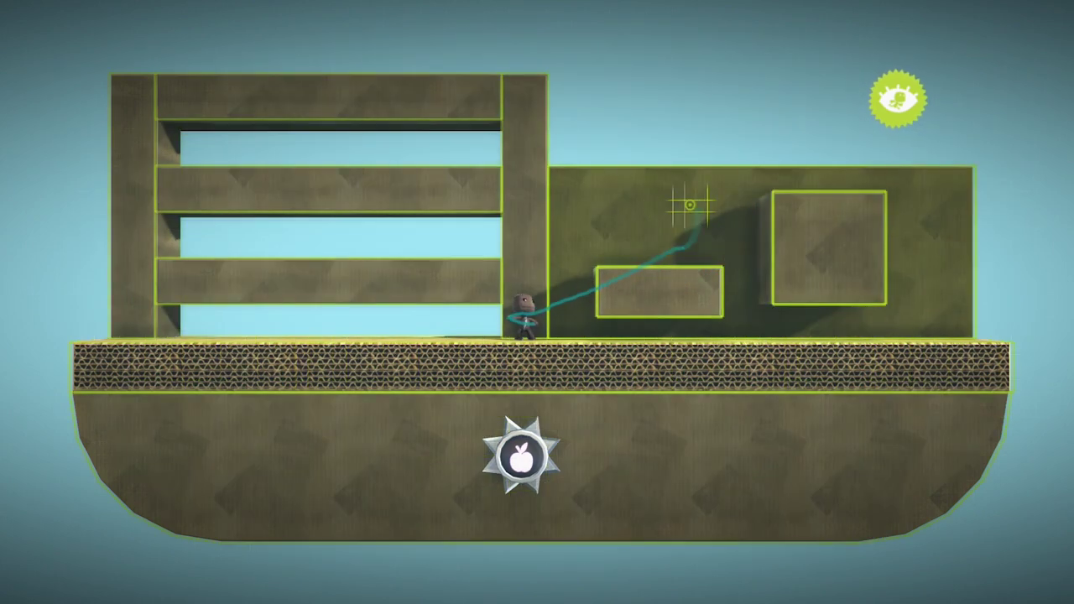
{"action": "left_click", "coordinate": [453, 96]}
{"action": "left_click", "coordinate": [353, 95]}
{"action": "key", "text": "z"}
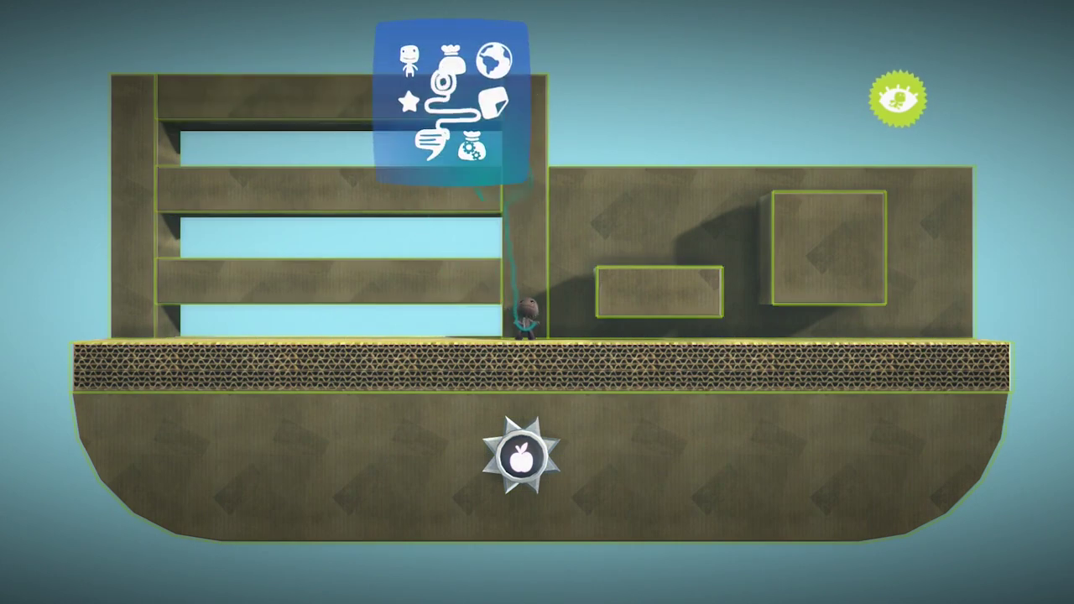
{"action": "key", "text": "z"}
Set the physics properties of the low cardboard block to Static Object
{"action": "key", "text": "z"}
{"action": "key", "text": "x"}
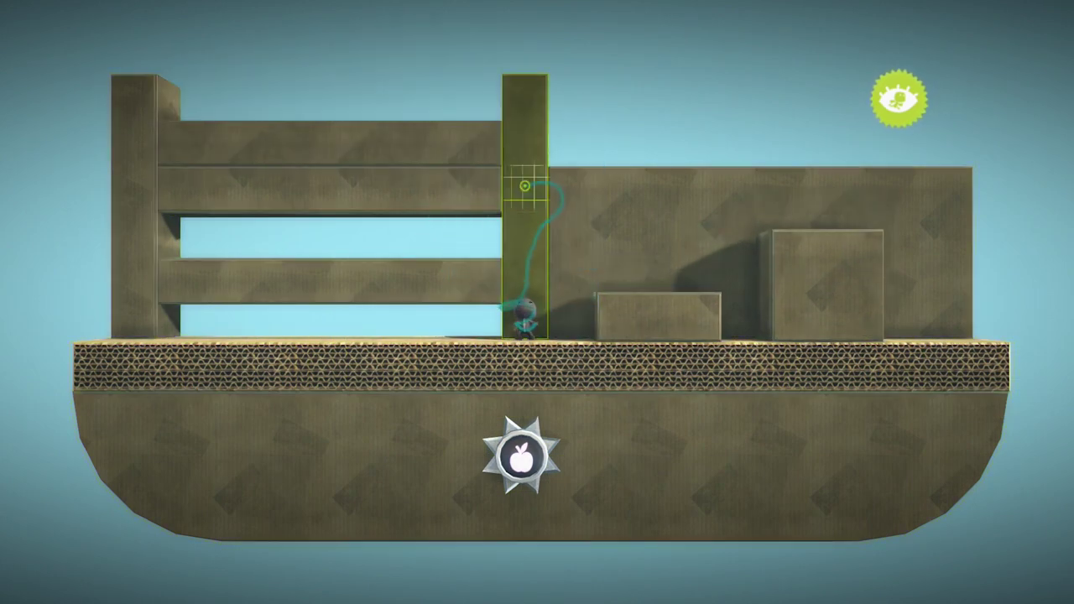
{"action": "key", "text": "z"}
{"action": "key", "text": "Right"}
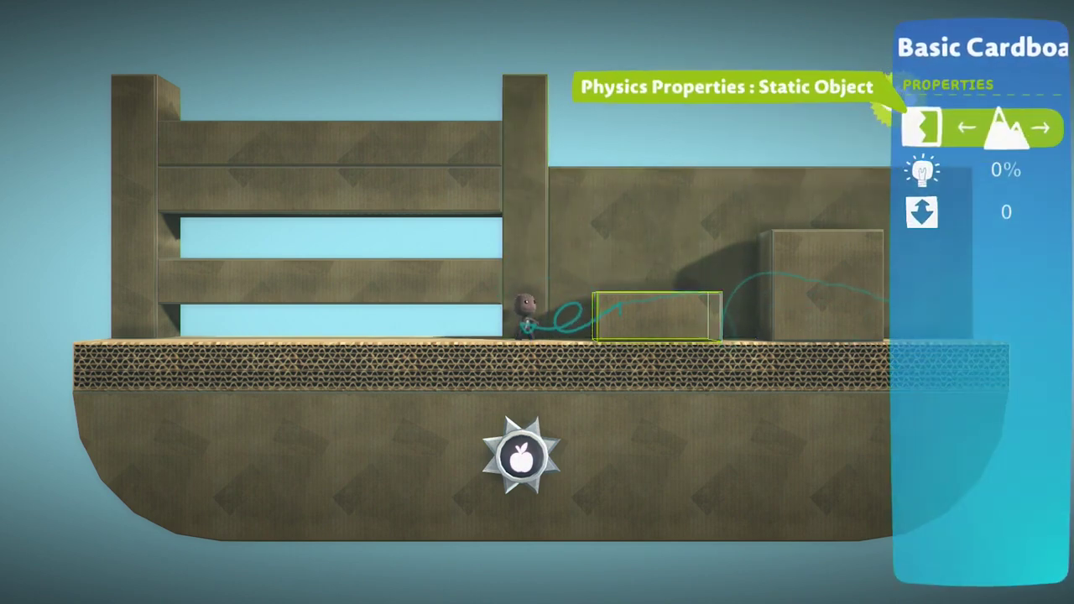
{"action": "key", "text": "z"}
{"action": "key", "text": "z"}
{"action": "key", "text": "x"}
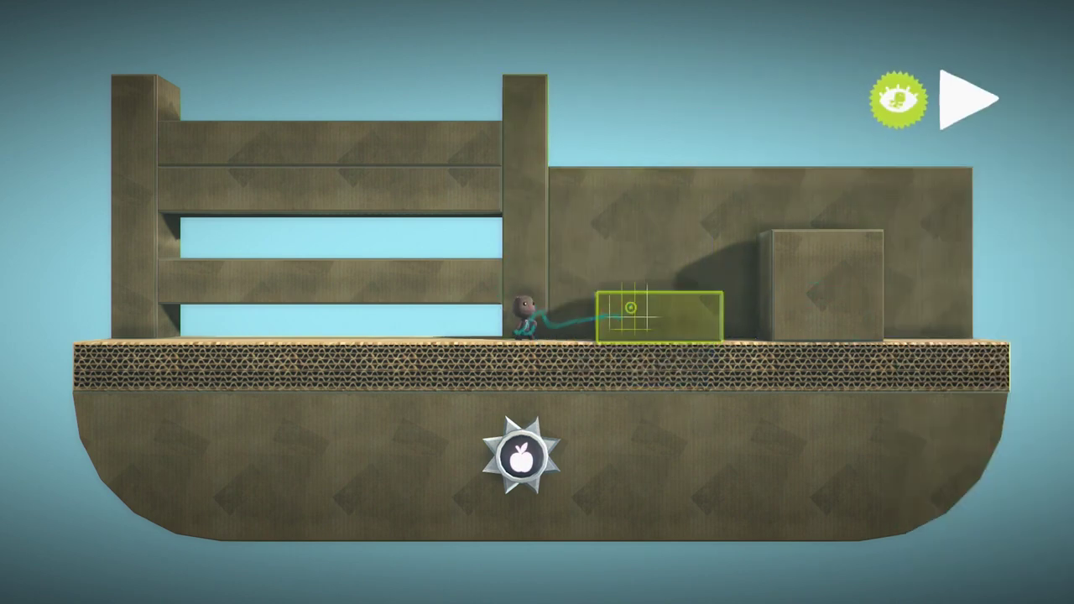
Place a copy of the gravity tweaker on the large square block and increase its damping
{"action": "left_click", "coordinate": [521, 457]}
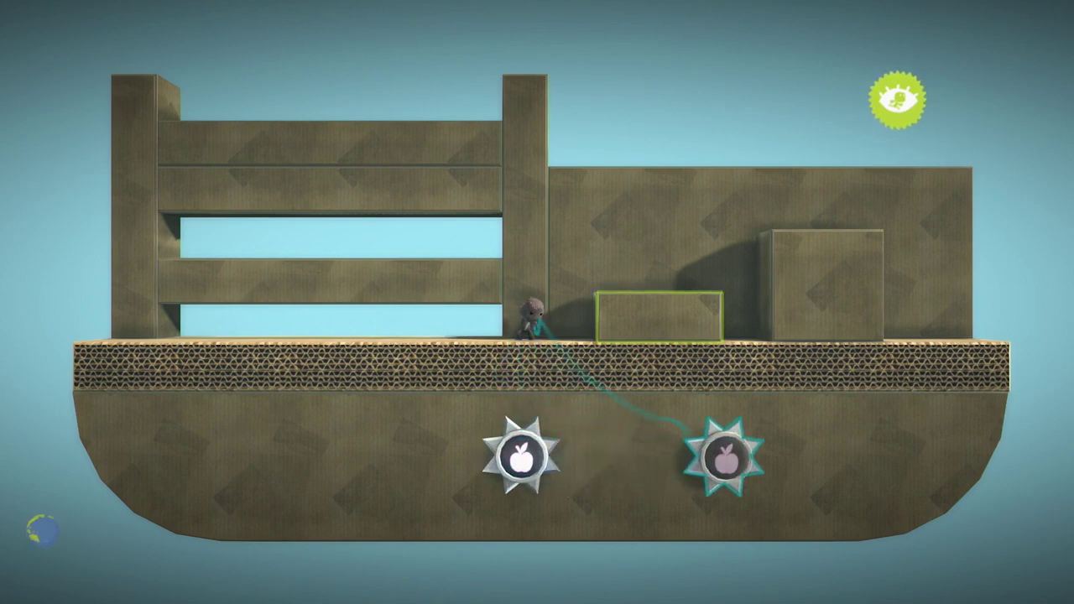
{"action": "left_click", "coordinate": [830, 291]}
{"action": "key", "text": "z"}
{"action": "key", "text": "Down"}
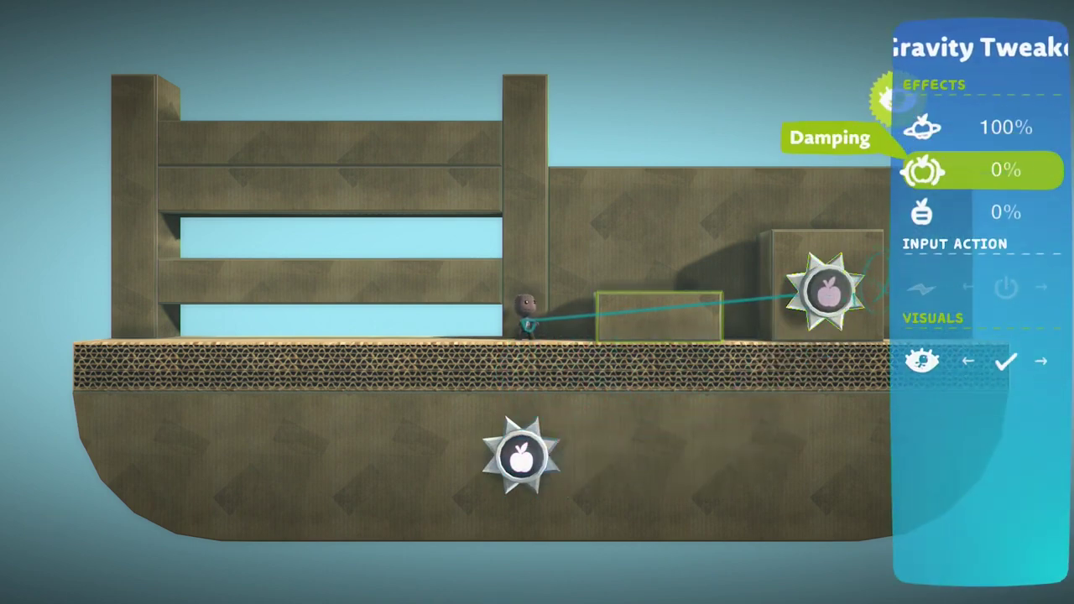
{"action": "key", "text": "Right"}
{"action": "key", "text": "Escape"}
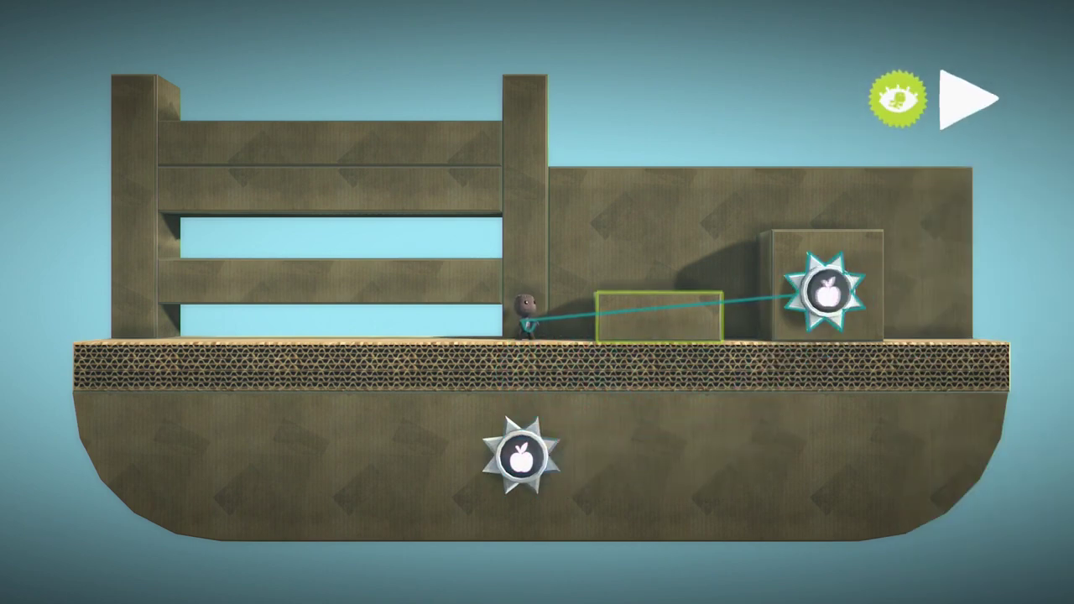
Copy the damped gravity tweaker onto the uppermost beam and raise the beam level with the tops of the posts
{"action": "left_click_drag", "start_coordinate": [825, 290], "coordinate": [347, 127], "text": "ctrl"}
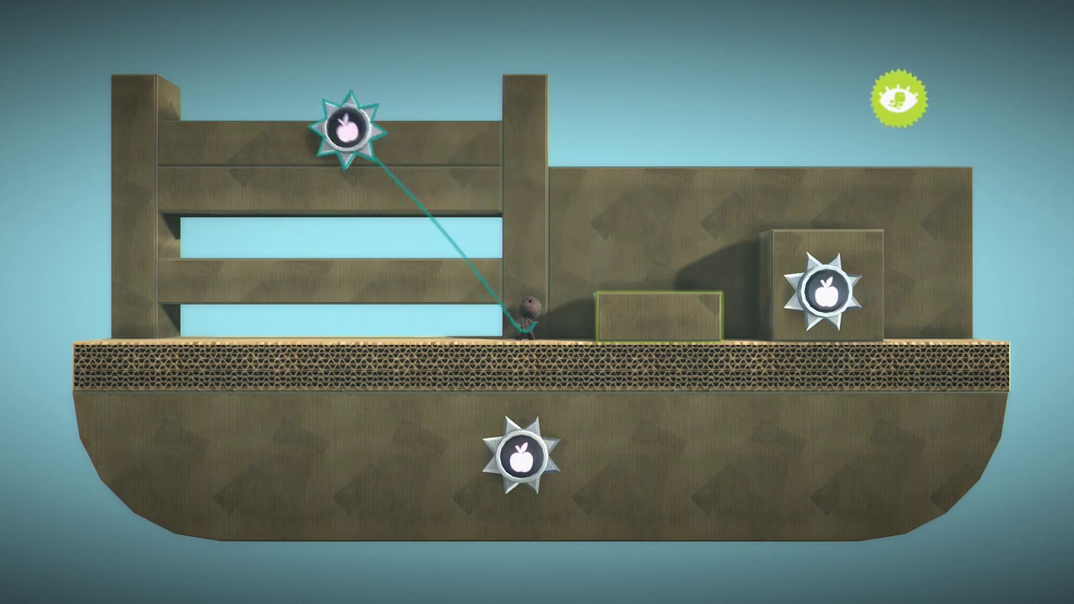
{"action": "left_click", "coordinate": [347, 129]}
{"action": "left_click_drag", "start_coordinate": [416, 127], "coordinate": [415, 103]}
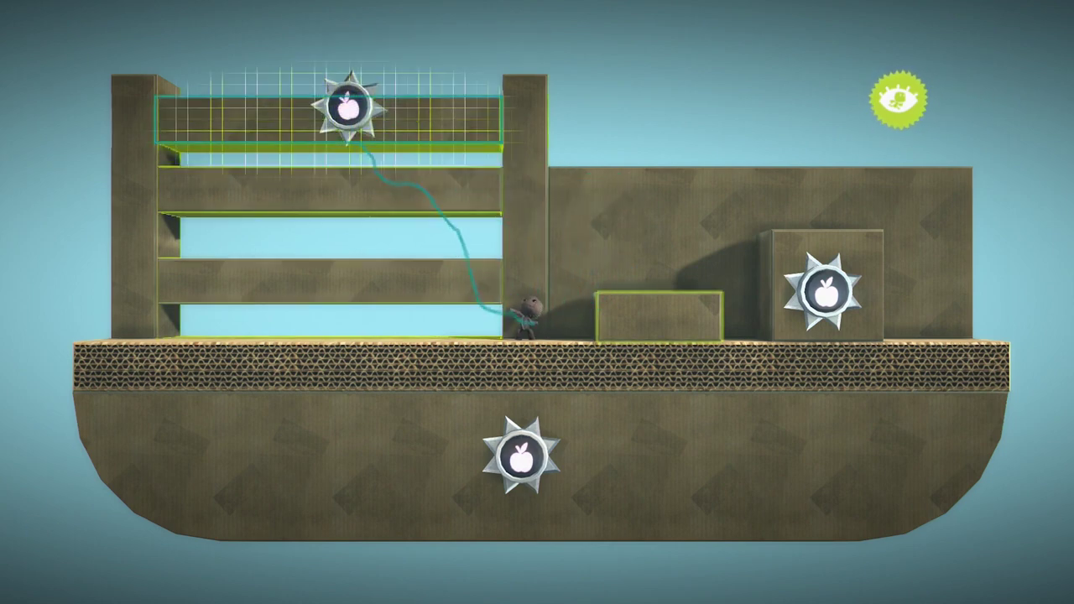
{"action": "left_click_drag", "start_coordinate": [347, 107], "coordinate": [348, 82], "text": "ctrl"}
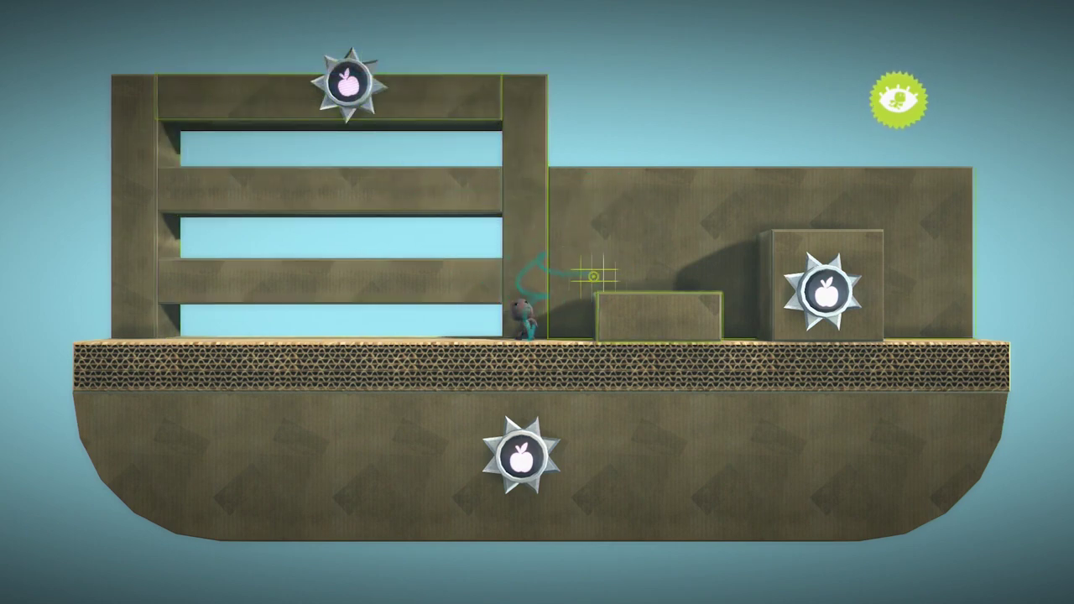
Raise the low block and the large square block slightly off the platform and close the Popit
{"action": "left_click_drag", "start_coordinate": [613, 305], "coordinate": [613, 279]}
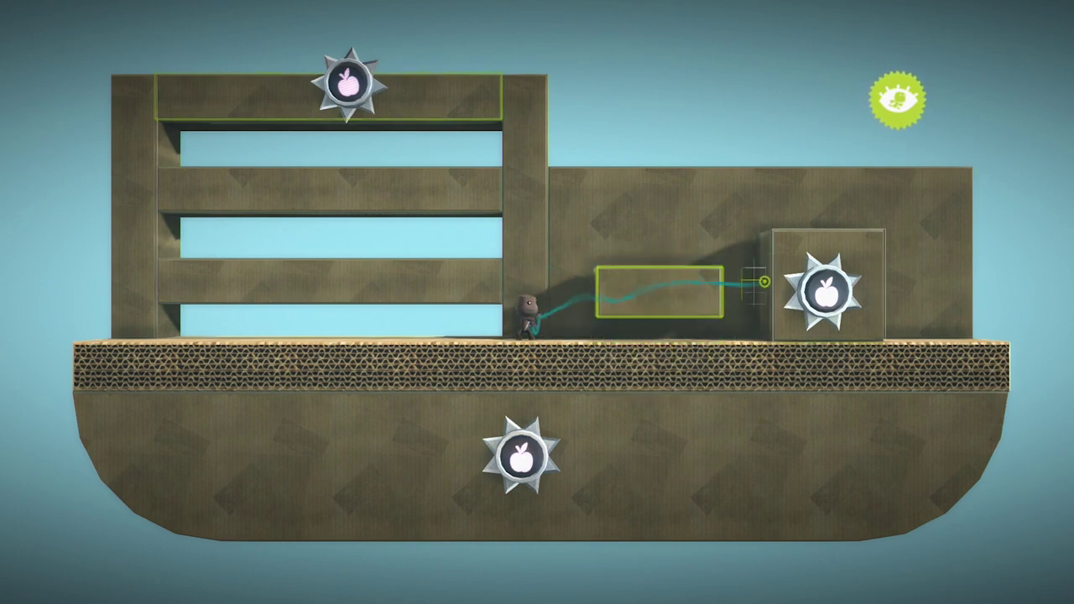
{"action": "left_click_drag", "start_coordinate": [795, 256], "coordinate": [794, 233]}
{"action": "key", "text": "Escape"}
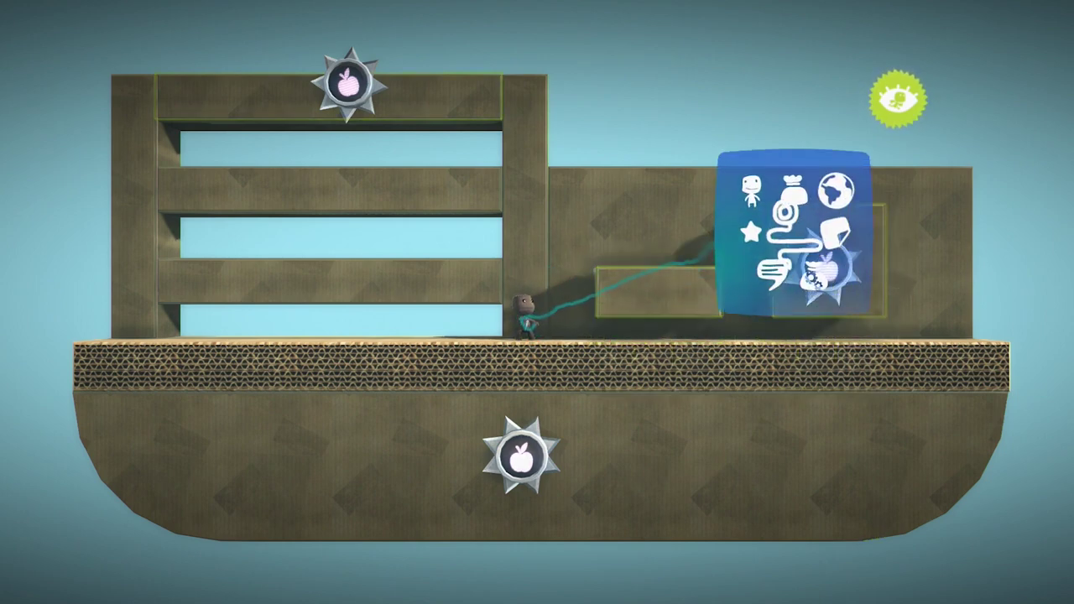
{"action": "key", "text": "Escape"}
Run and jump the character across the raised blocks to test how they hold in place
{"action": "key", "text": "Right"}
{"action": "key", "text": "space"}
{"action": "key", "text": "space"}
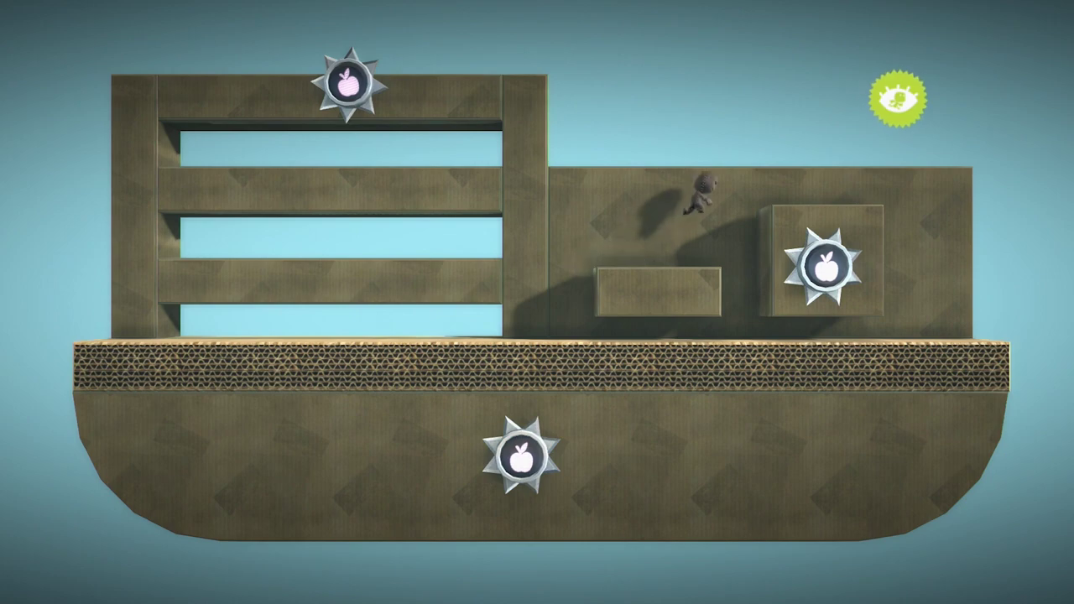
{"action": "key", "text": "Left"}
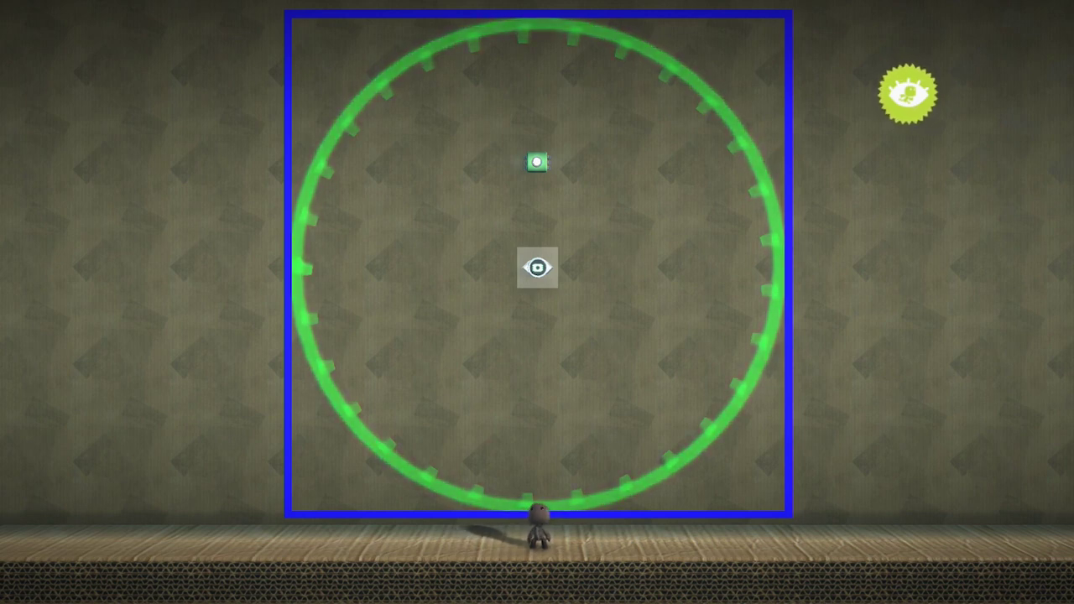
Set the tag sensor's maximum detection range to 30.0 and close its settings
{"action": "key", "text": "z"}
{"action": "key", "text": "x"}
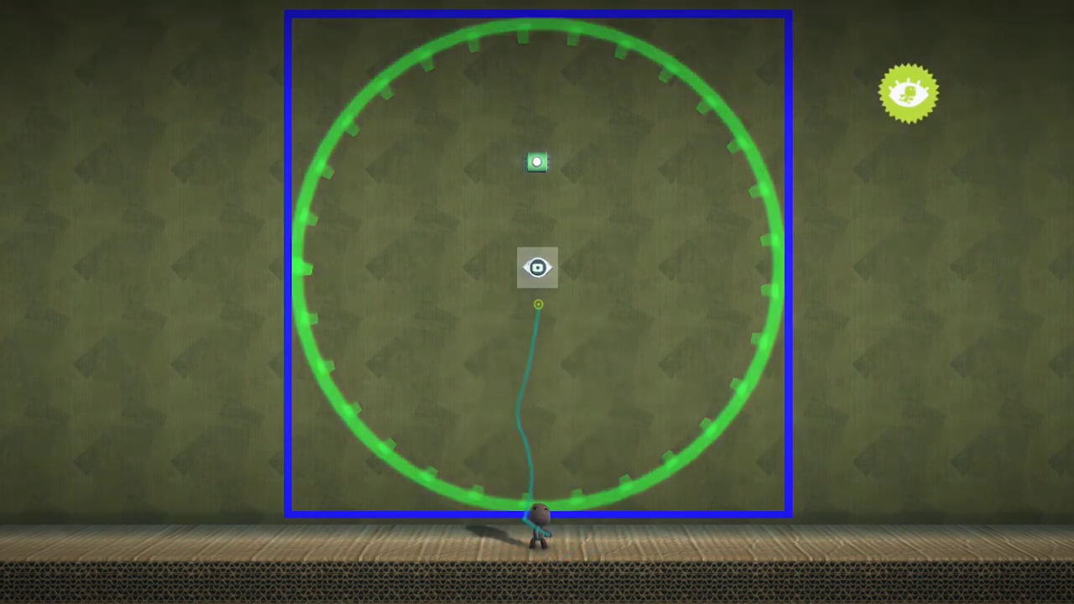
{"action": "key", "text": "z"}
{"action": "key", "text": "Down"}
{"action": "key", "text": "Left"}
{"action": "key", "text": "Left"}
{"action": "key", "text": "Left"}
{"action": "key", "text": "Left"}
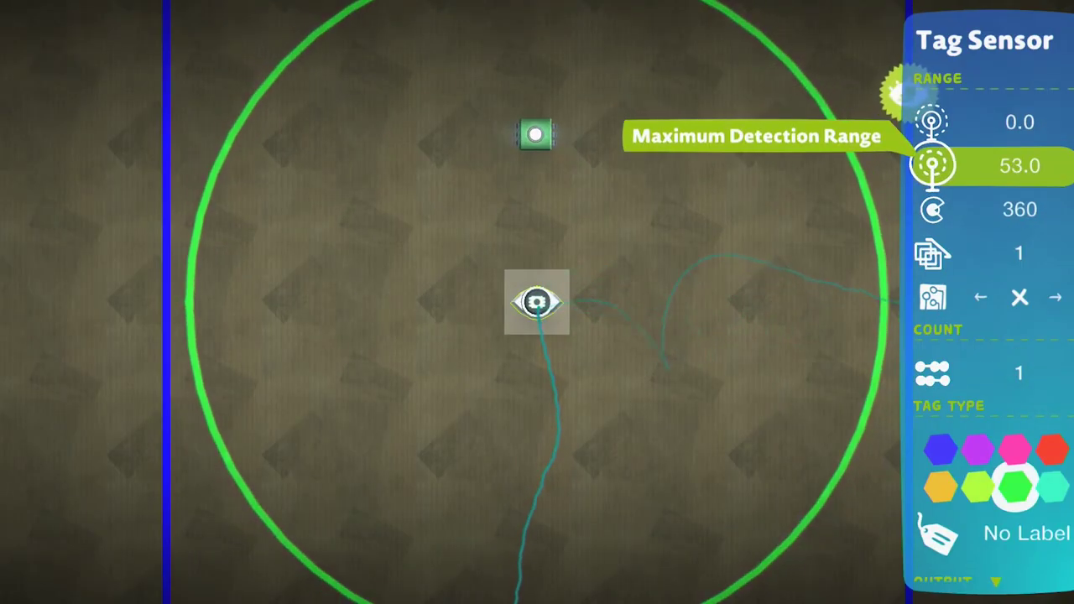
{"action": "key", "text": "Left"}
{"action": "key", "text": "Left"}
{"action": "key", "text": "Left"}
{"action": "key", "text": "Left"}
{"action": "key", "text": "Left"}
{"action": "key", "text": "Left"}
{"action": "key", "text": "Left"}
{"action": "key", "text": "Left"}
{"action": "key", "text": "Left"}
{"action": "key", "text": "Left"}
{"action": "key", "text": "Left"}
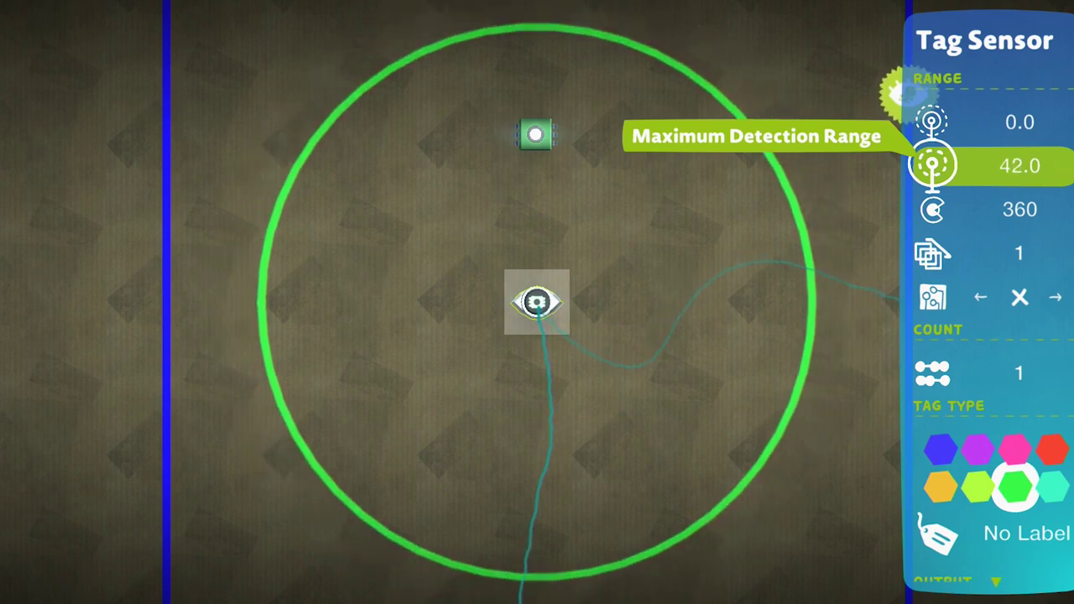
{"action": "key", "text": "Left"}
{"action": "key", "text": "Left"}
{"action": "key", "text": "Left"}
{"action": "key", "text": "Left"}
{"action": "key", "text": "Left"}
{"action": "key", "text": "Left"}
{"action": "key", "text": "Left"}
{"action": "key", "text": "Left"}
{"action": "key", "text": "Left"}
{"action": "key", "text": "Left"}
{"action": "key", "text": "Left"}
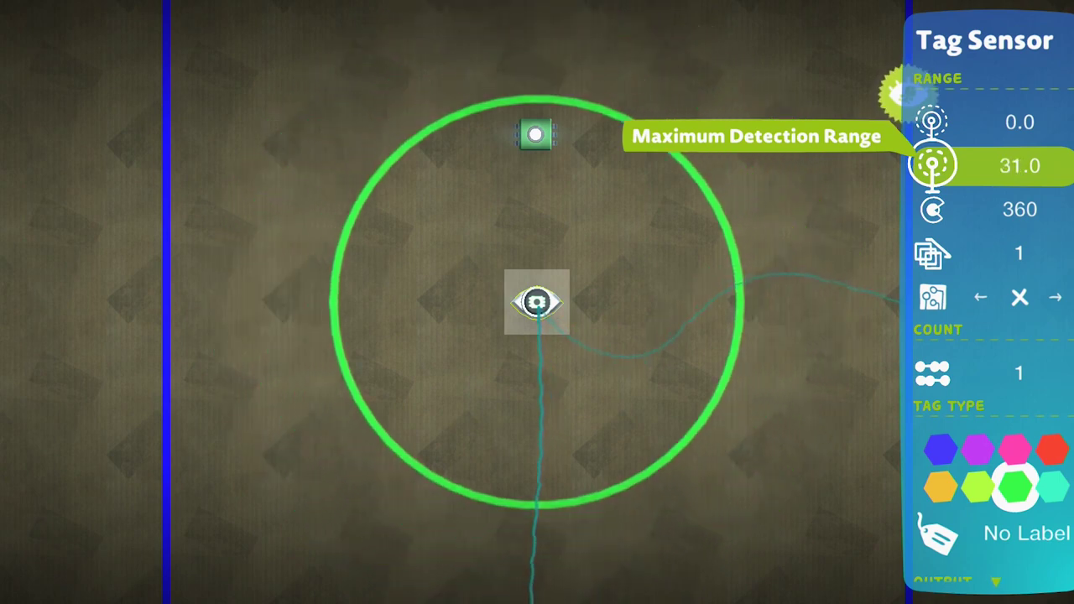
{"action": "key", "text": "Left"}
{"action": "key", "text": "Escape"}
{"action": "key", "text": "Escape"}
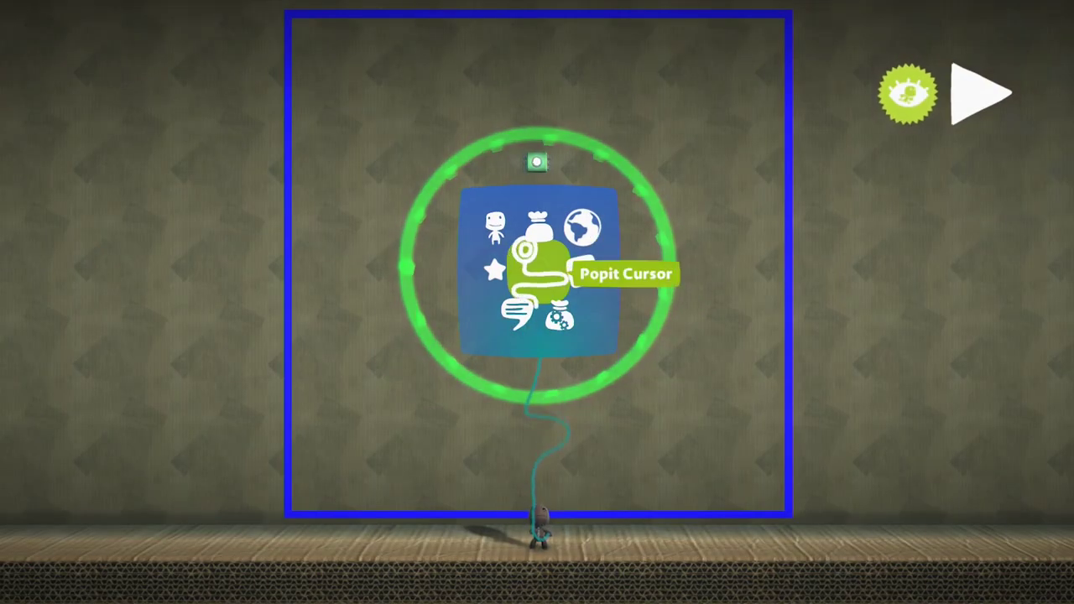
{"action": "key", "text": "Escape"}
{"action": "key", "text": "Escape"}
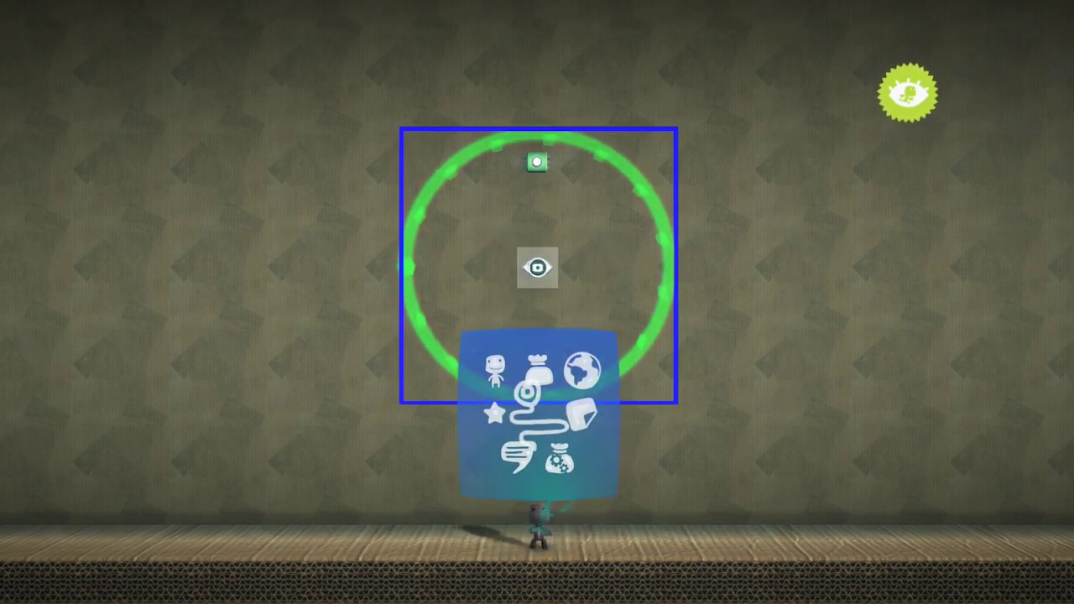
Narrow the tag sensor's trigger angle range to the upper half circle containing the green tag
{"action": "key", "text": "Return"}
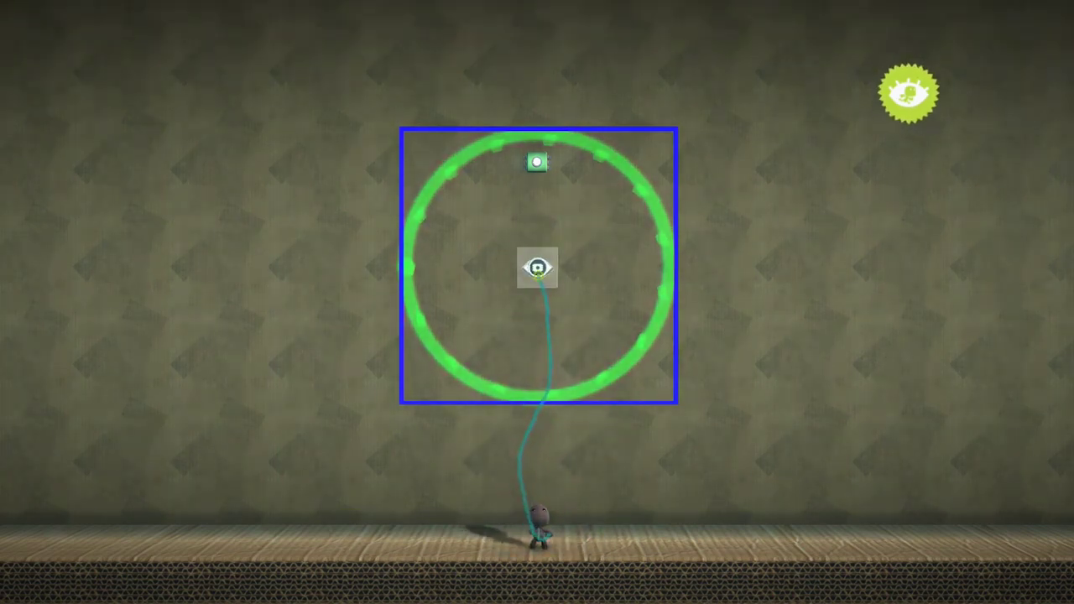
{"action": "left_click", "coordinate": [538, 270]}
{"action": "key", "text": "Down"}
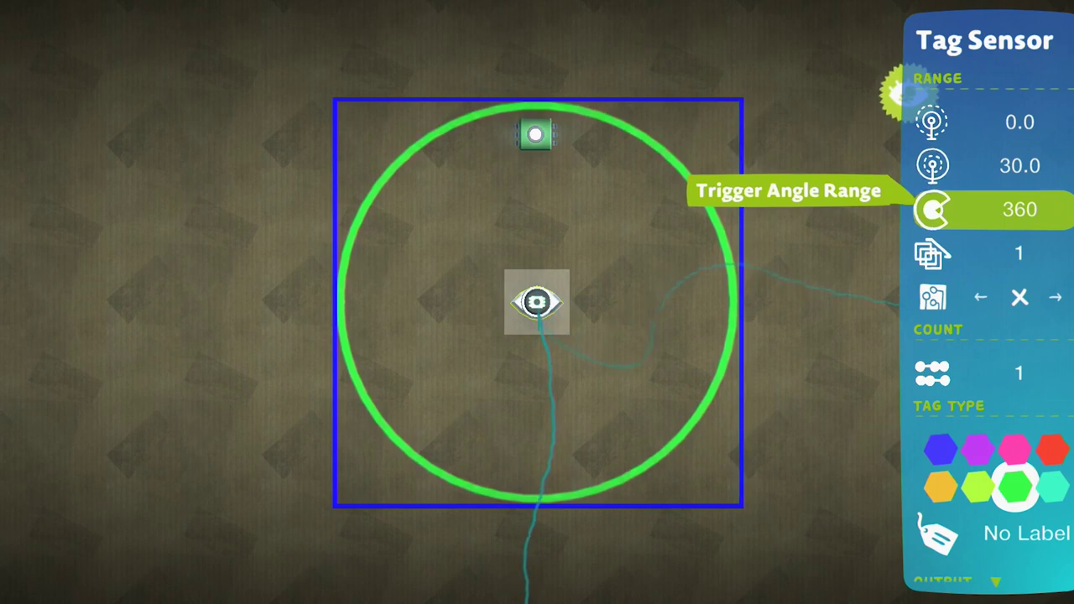
{"action": "key", "text": "Left"}
{"action": "key", "text": "Left"}
{"action": "key", "text": "Left"}
{"action": "key", "text": "Left"}
{"action": "key", "text": "Left"}
{"action": "key", "text": "Left"}
{"action": "key", "text": "Left"}
{"action": "key", "text": "Left"}
{"action": "key", "text": "Left"}
{"action": "key", "text": "Left"}
{"action": "key", "text": "Left"}
{"action": "key", "text": "Left"}
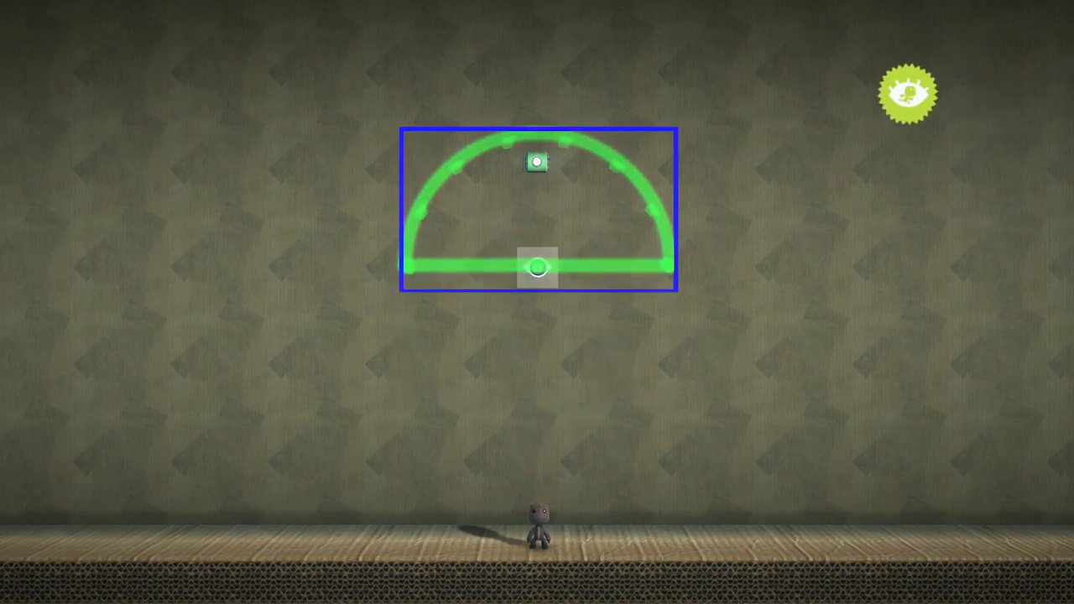
Move the character into the cardboard house toward the red button
{"action": "key", "text": "space"}
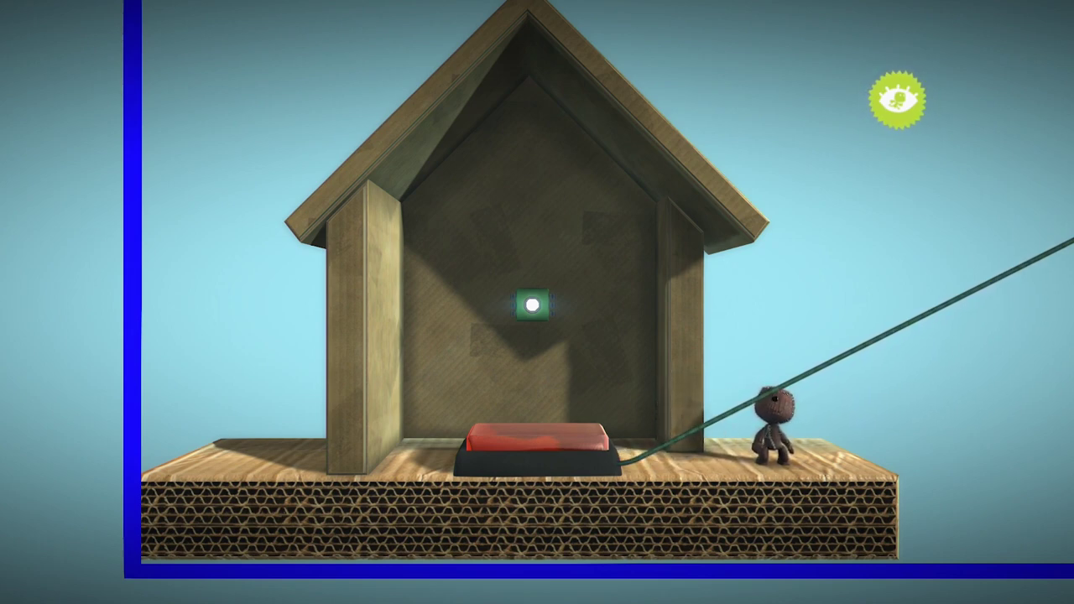
{"action": "key", "text": "Left"}
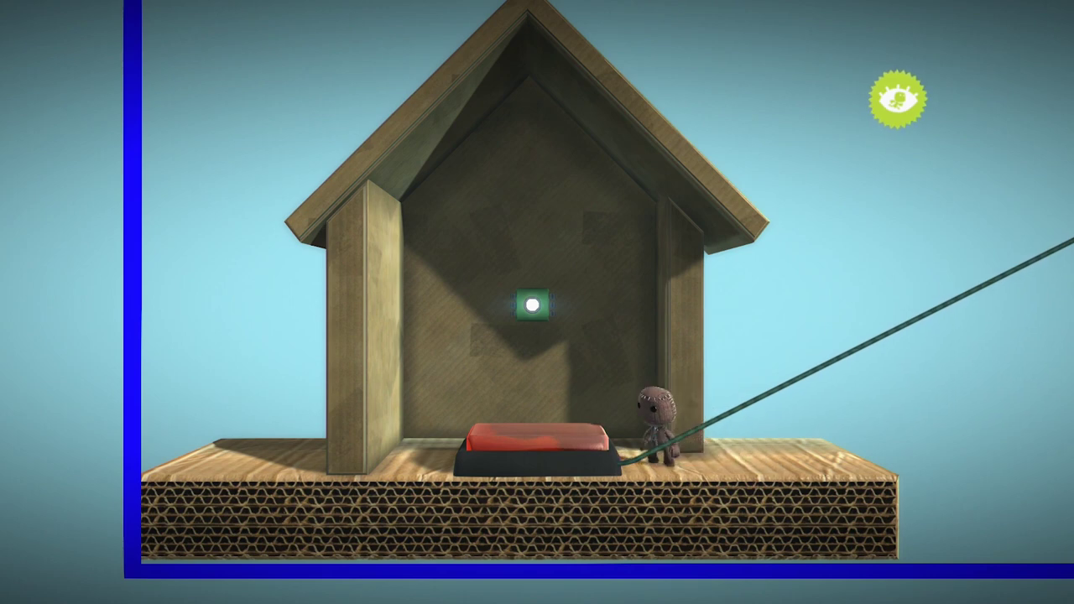
{"action": "key", "text": "Up"}
{"action": "key", "text": "Right"}
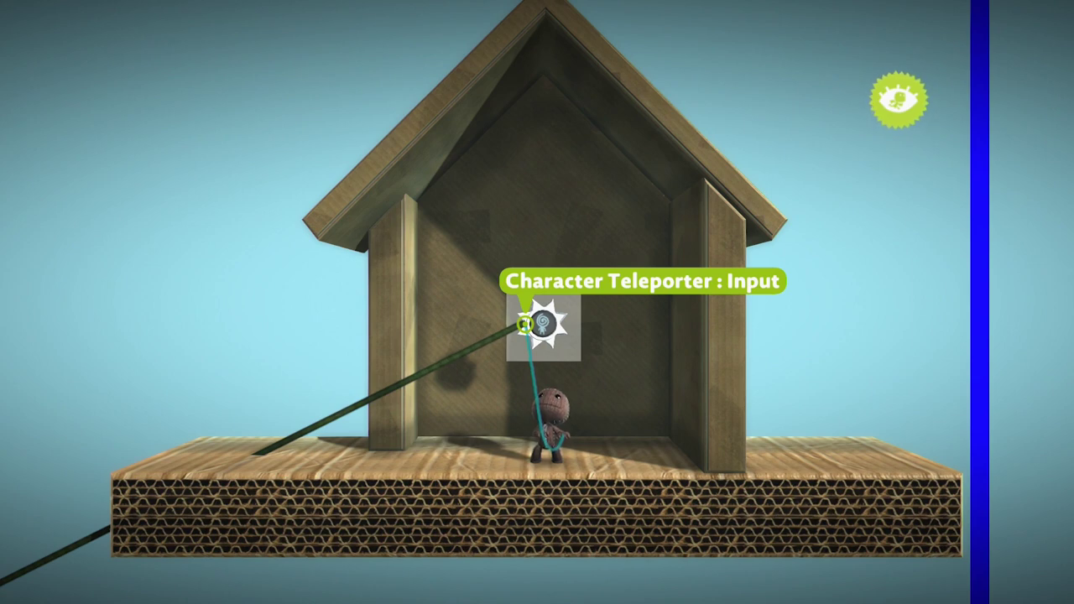
Connect the wire to the Character Teleporter's input inside the cardboard house
{"action": "left_click", "coordinate": [525, 324]}
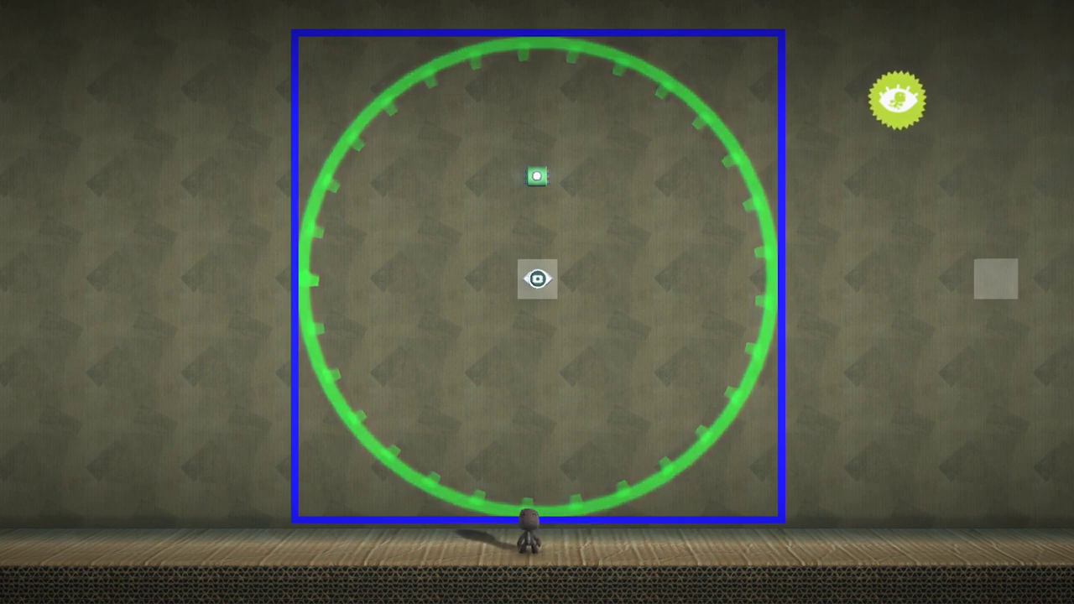
Place a Remote Tag Sensor on the empty glass block beside the block that carries the tag sensor
{"action": "key", "text": "z"}
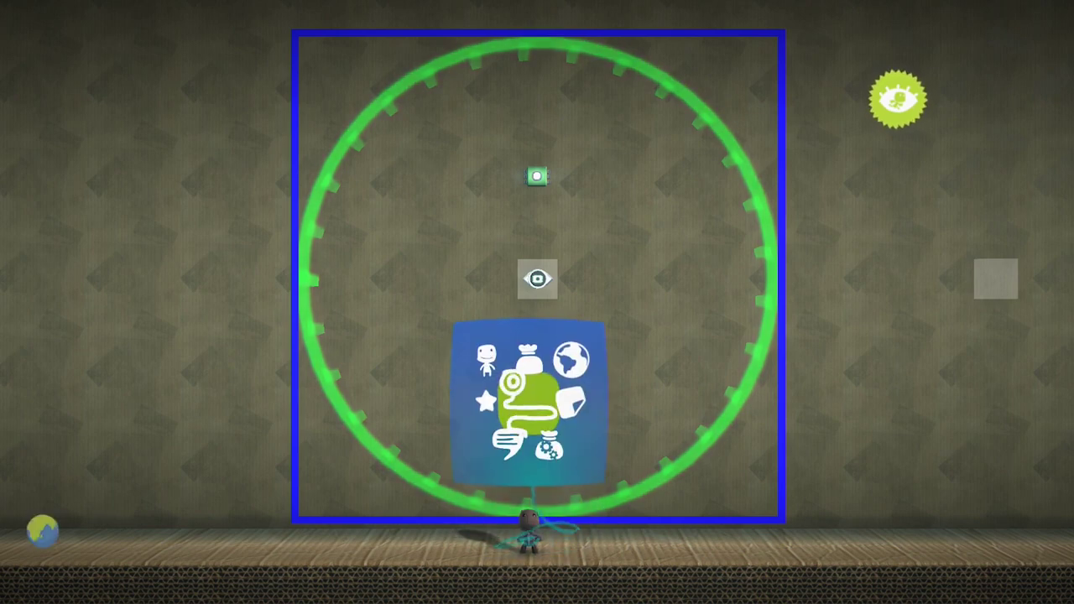
{"action": "key", "text": "Down"}
{"action": "key", "text": "Return"}
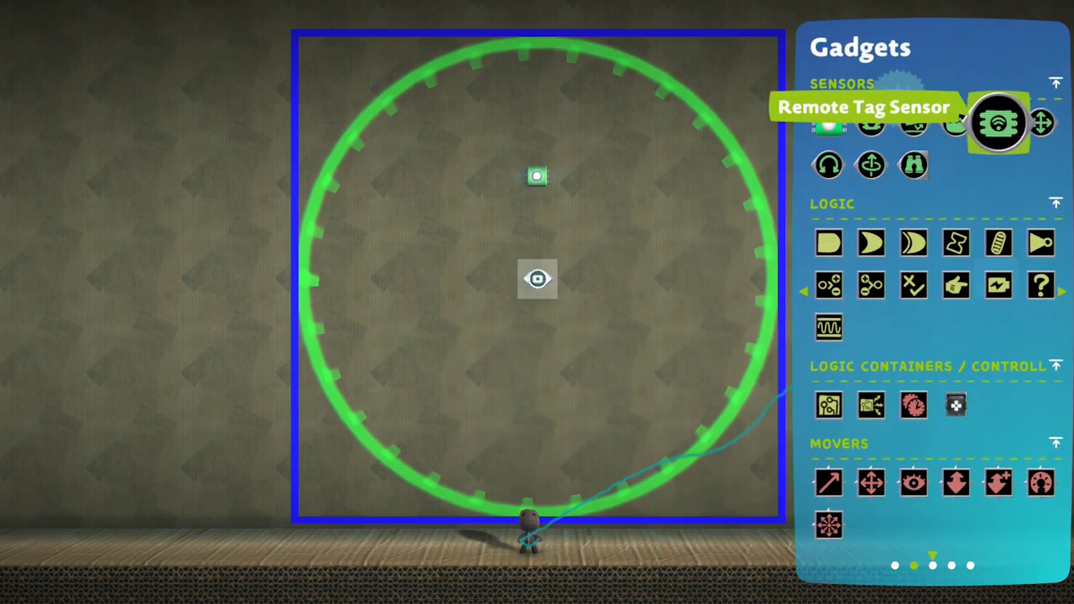
{"action": "key", "text": "Return"}
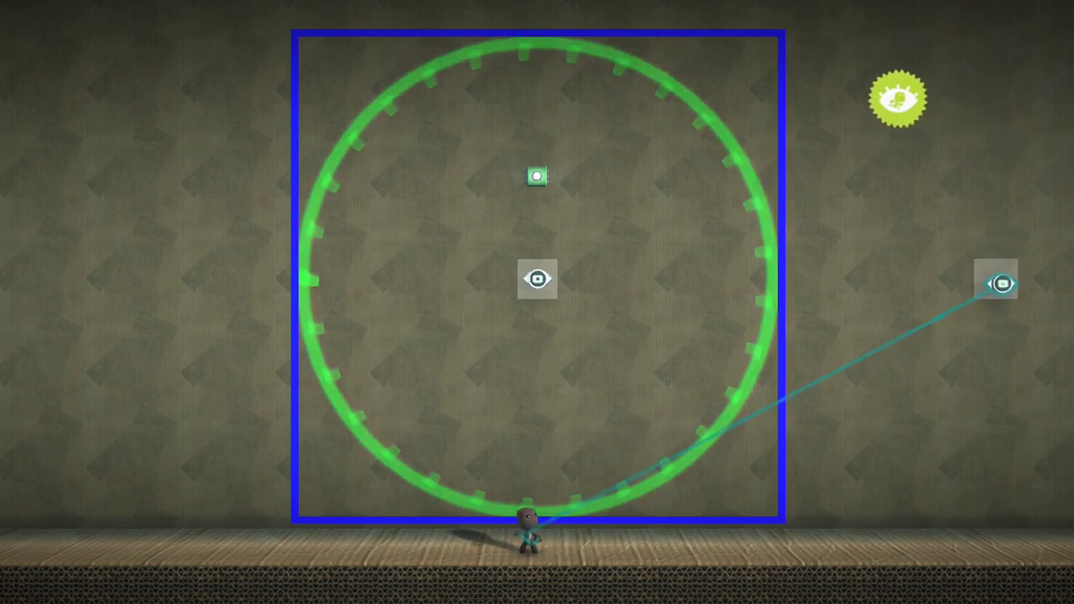
{"action": "key", "text": "Return"}
{"action": "key", "text": "Escape"}
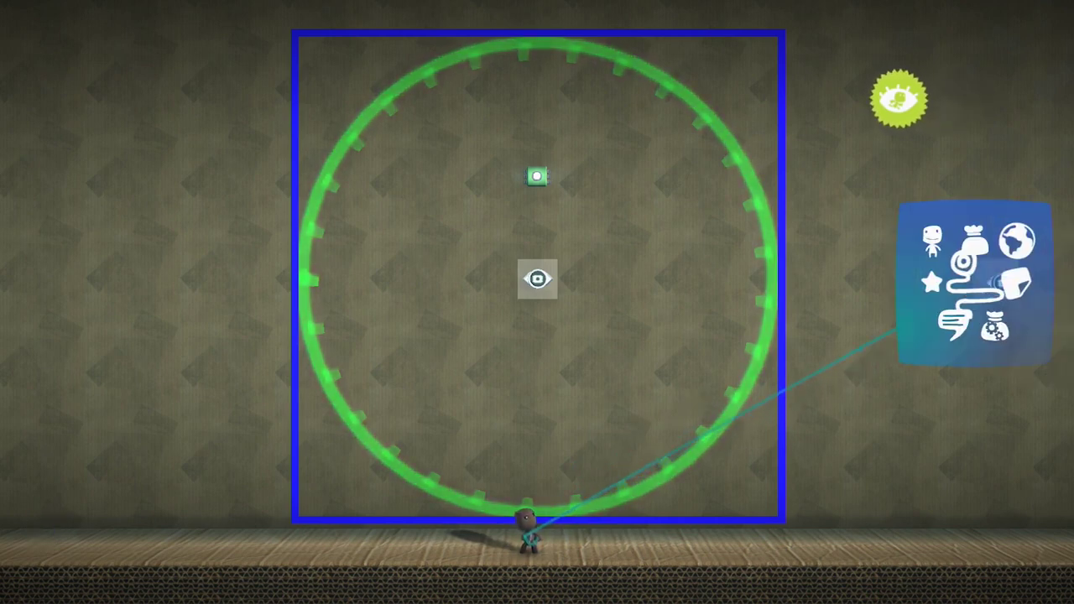
{"action": "key", "text": "Escape"}
Examine the Remote Tag Sensor's tag type, label, output and visibility settings, and close them
{"action": "key", "text": "Return"}
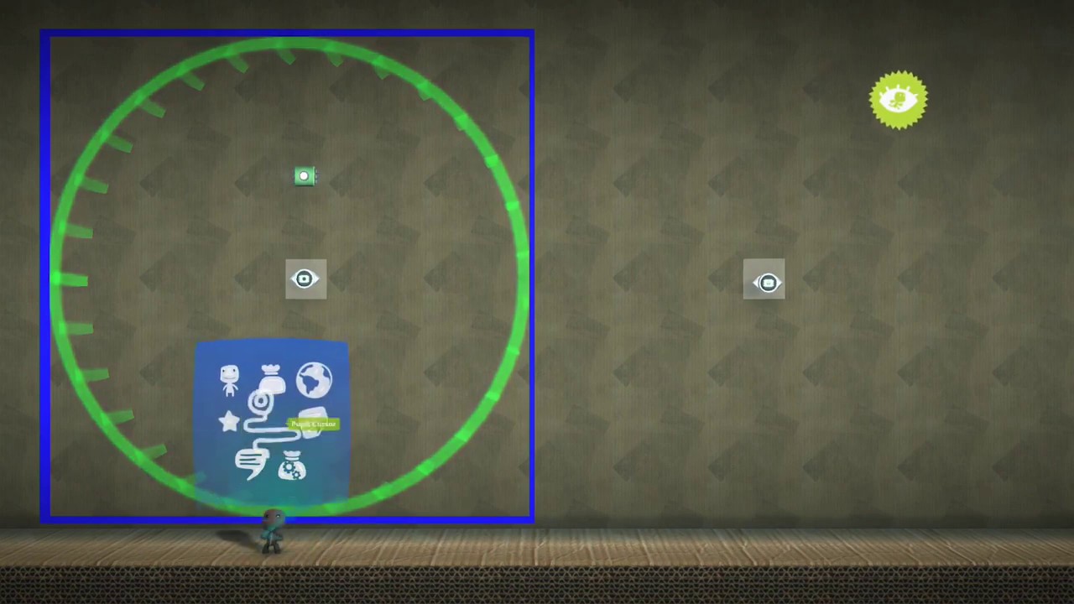
{"action": "key", "text": "Return"}
{"action": "key", "text": "Right"}
{"action": "key", "text": "Up"}
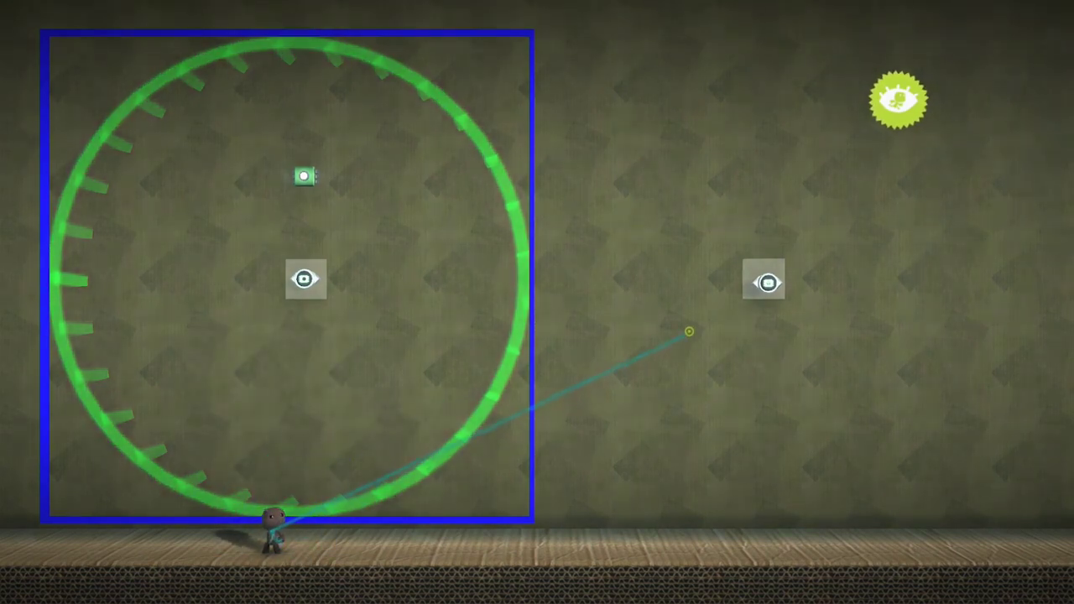
{"action": "key", "text": "Return"}
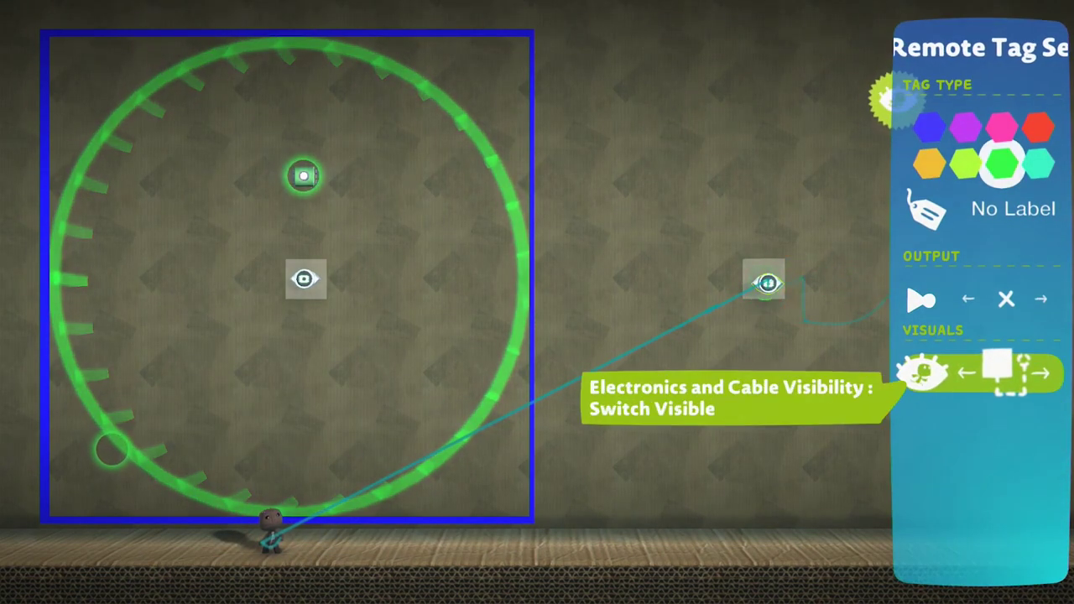
{"action": "key", "text": "Up"}
{"action": "key", "text": "Up"}
{"action": "key", "text": "Up"}
{"action": "key", "text": "Down"}
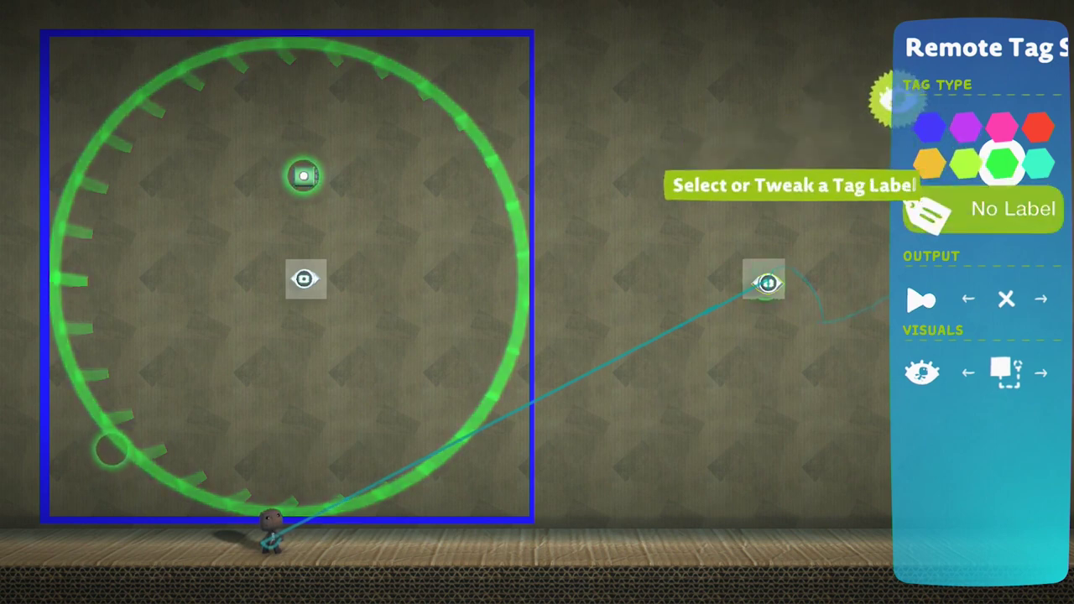
{"action": "key", "text": "Down"}
{"action": "key", "text": "Down"}
{"action": "key", "text": "Escape"}
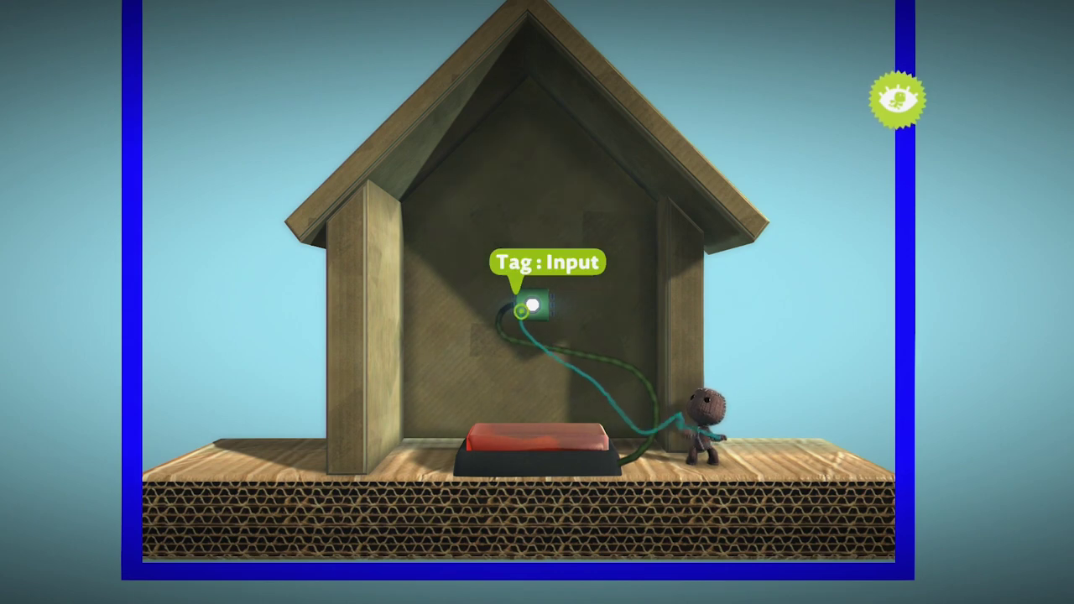
Wire the red button to the tag's input and the remote tag sensor's output to the Character Teleporter in the other house
{"action": "left_click", "coordinate": [523, 308]}
{"action": "right_click", "coordinate": [522, 311]}
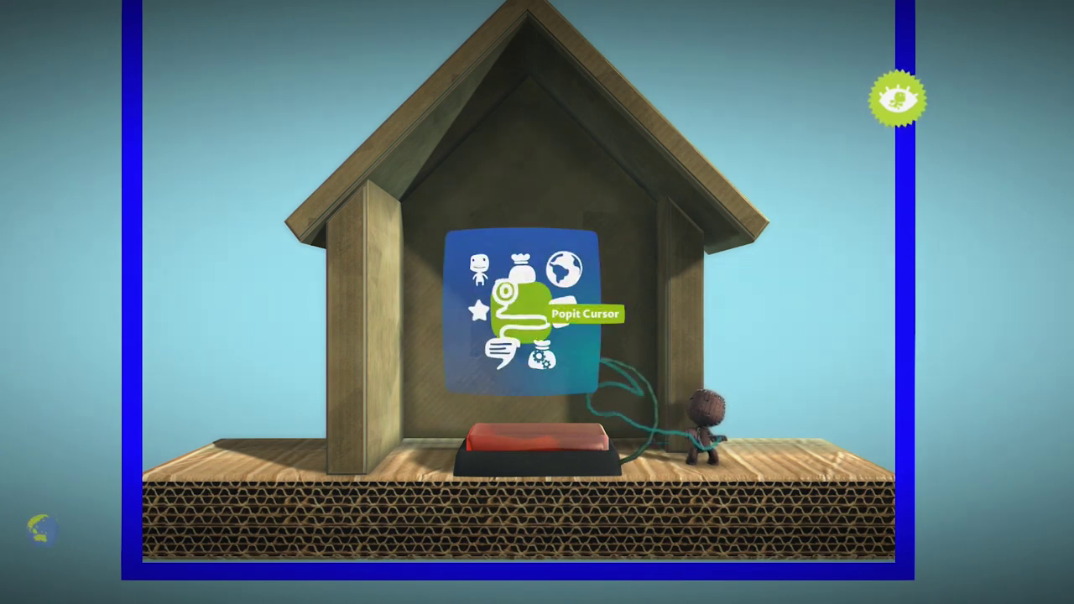
{"action": "left_click", "coordinate": [523, 312]}
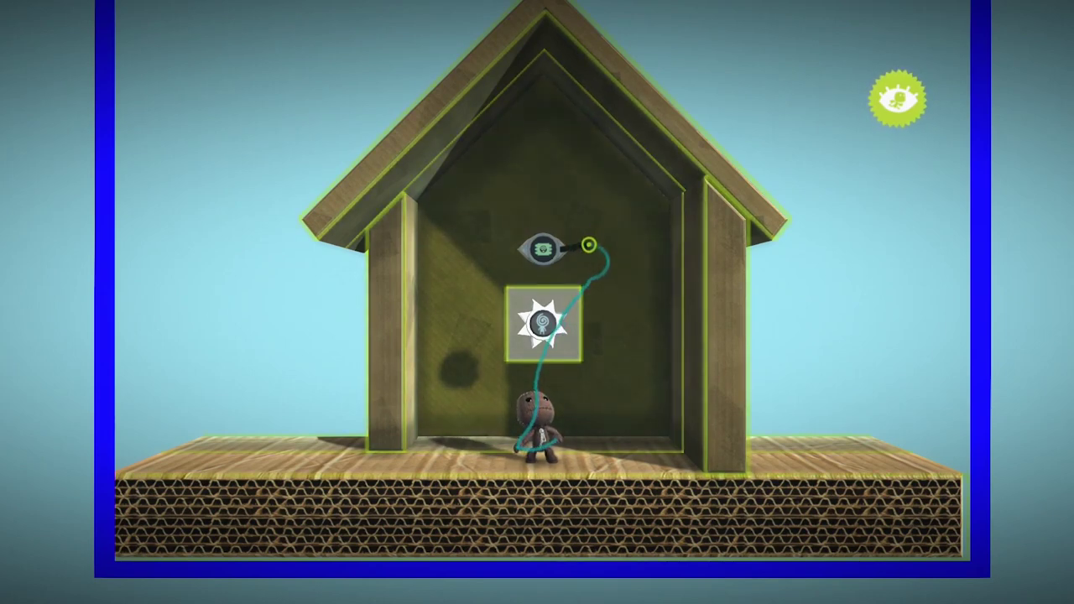
{"action": "left_click", "coordinate": [535, 321]}
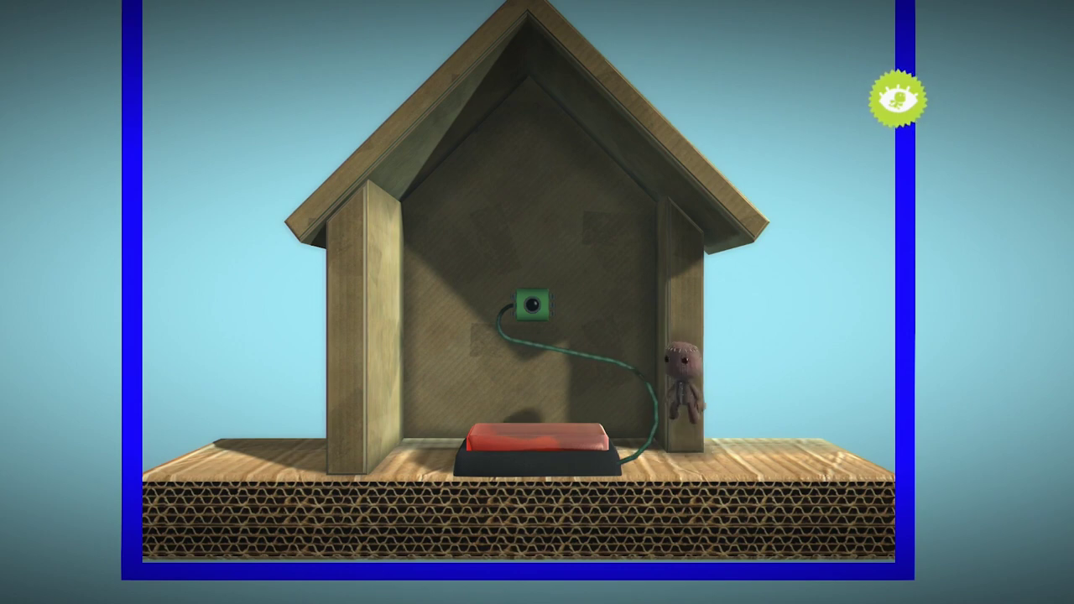
Jump the character on the red button to trigger the tag, and return it to the house's outer edge
{"action": "key", "text": "Left"}
{"action": "key", "text": "space"}
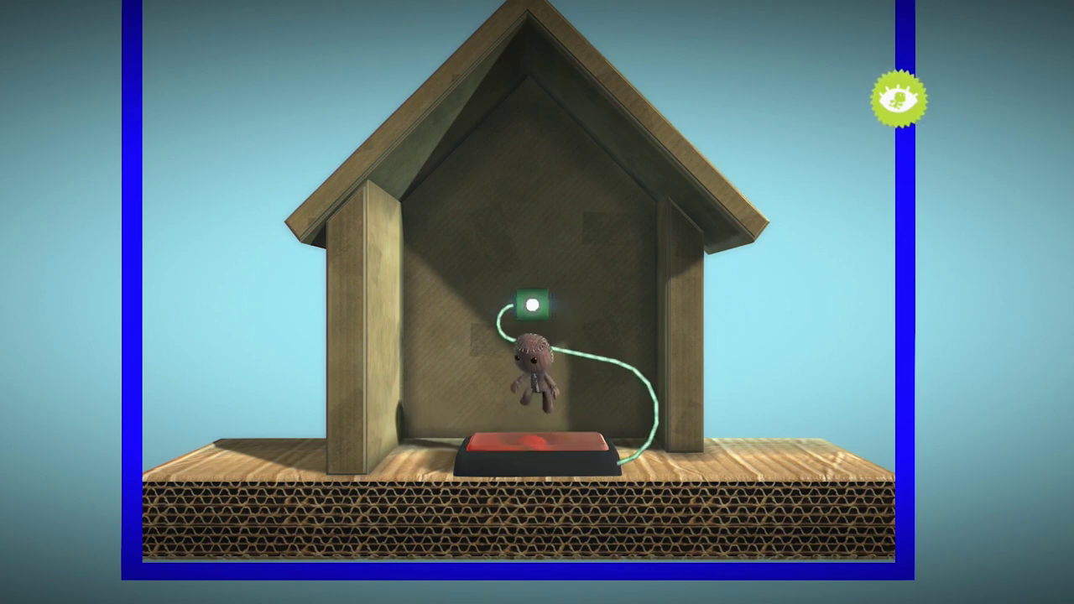
{"action": "key", "text": "space"}
{"action": "key", "text": "space"}
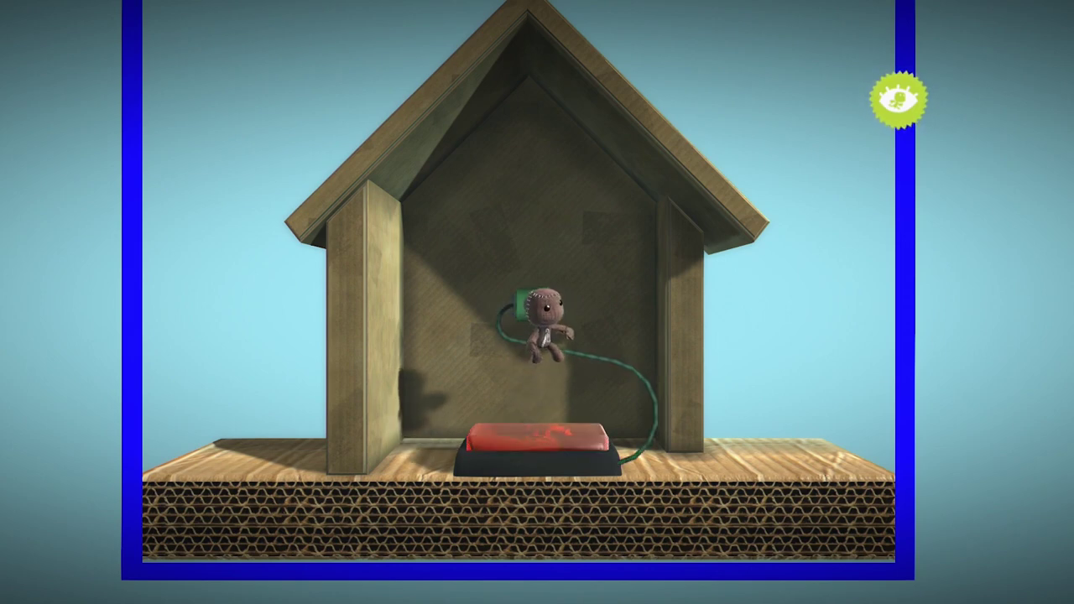
{"action": "key", "text": "Right"}
{"action": "key", "text": "space"}
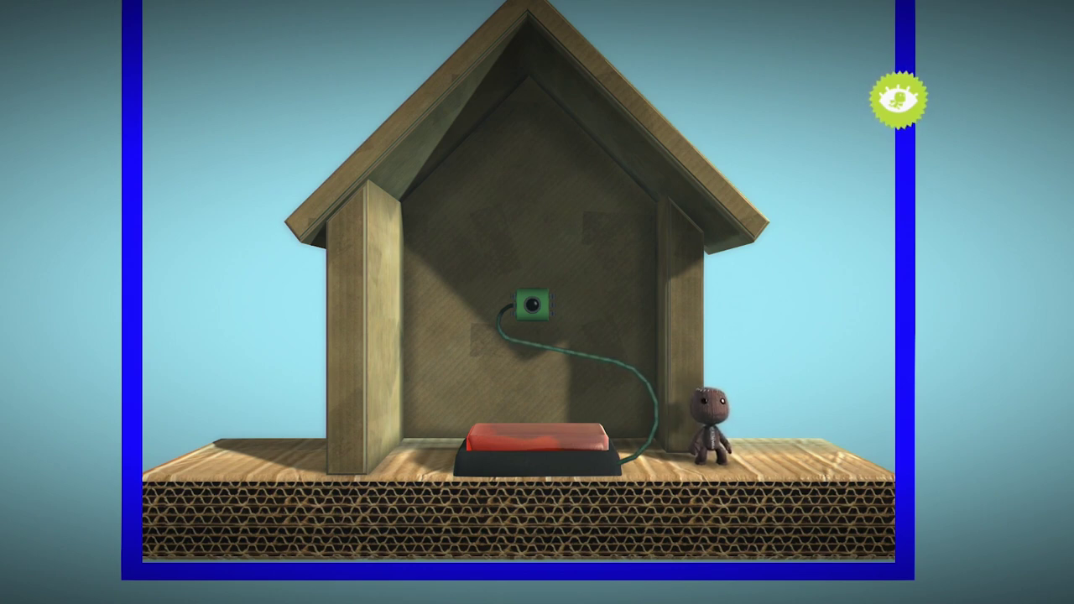
Place a Preloader from the Dynamic Thermometer tools on the cardboard floor beneath the red button
{"action": "key", "text": "z"}
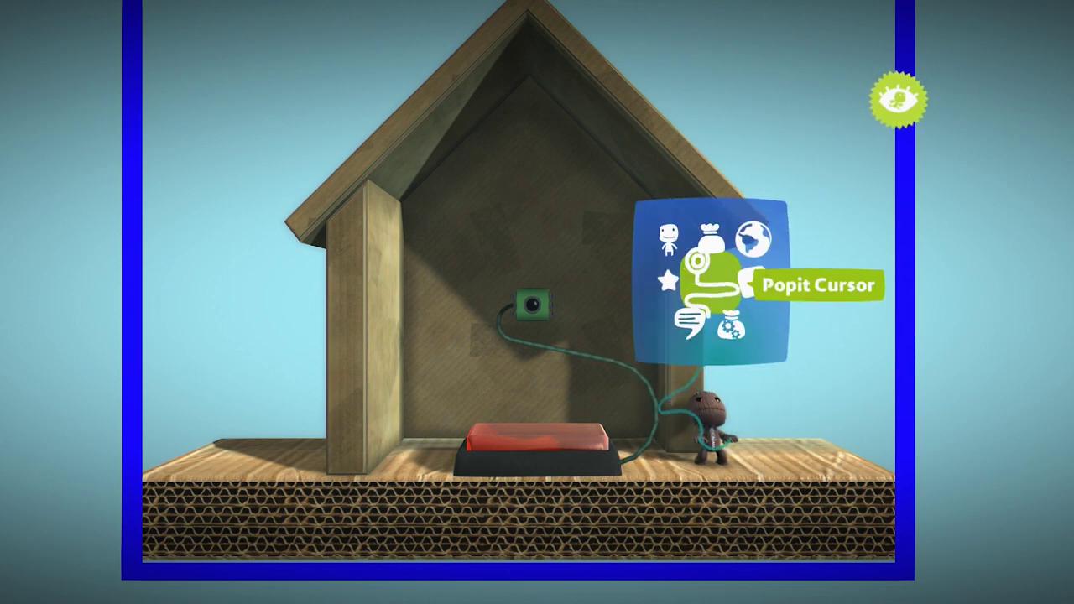
{"action": "key", "text": "Down"}
{"action": "key", "text": "Return"}
{"action": "key", "text": "Up"}
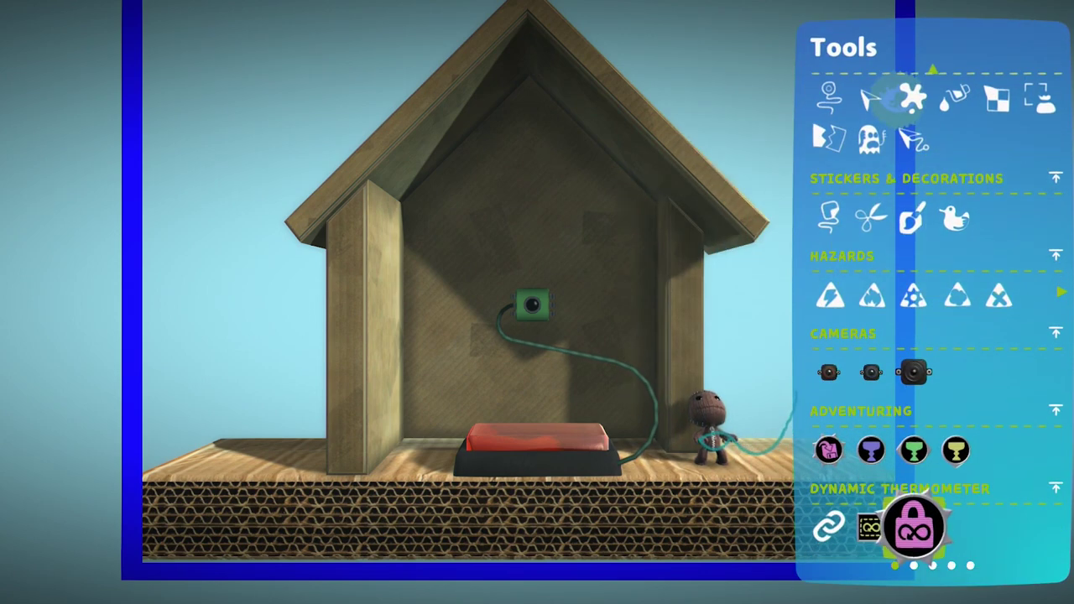
{"action": "key", "text": "Left"}
{"action": "key", "text": "Return"}
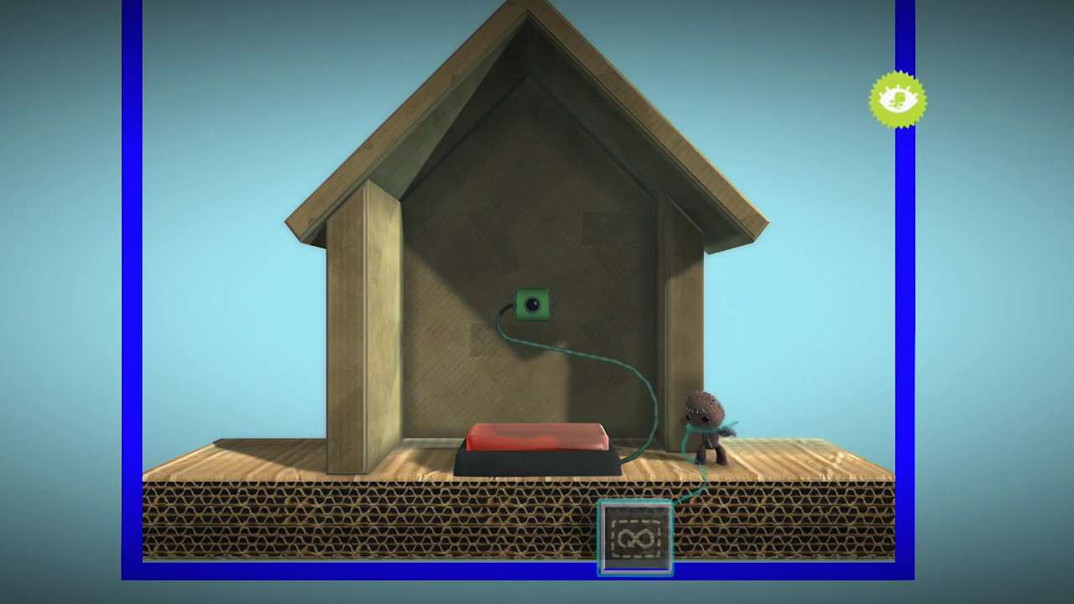
{"action": "key", "text": "Left"}
{"action": "key", "text": "Return"}
{"action": "key", "text": "Escape"}
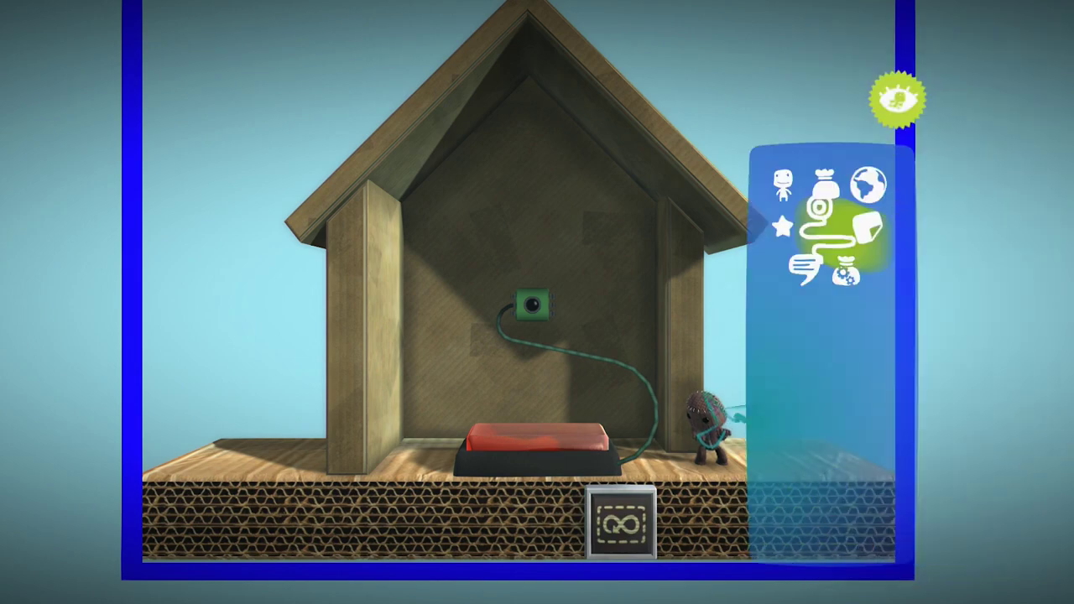
{"action": "key", "text": "Escape"}
Place the preload zone for the Preloader under the cardboard house
{"action": "key", "text": "Return"}
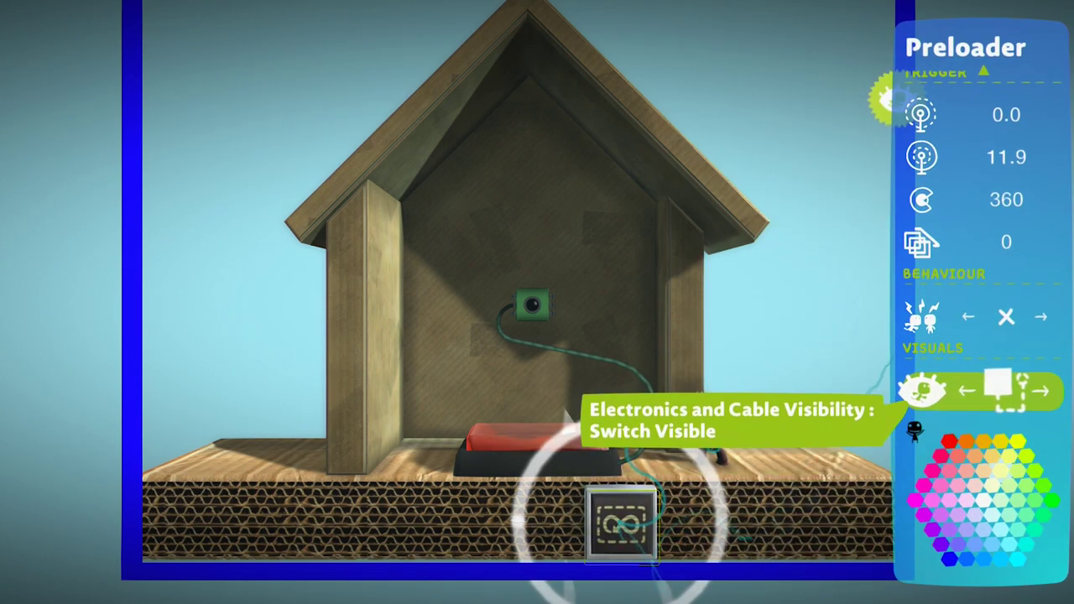
{"action": "key", "text": "Up"}
{"action": "key", "text": "Up"}
{"action": "key", "text": "Up"}
{"action": "key", "text": "Up"}
{"action": "key", "text": "Up"}
{"action": "key", "text": "Up"}
{"action": "key", "text": "Up"}
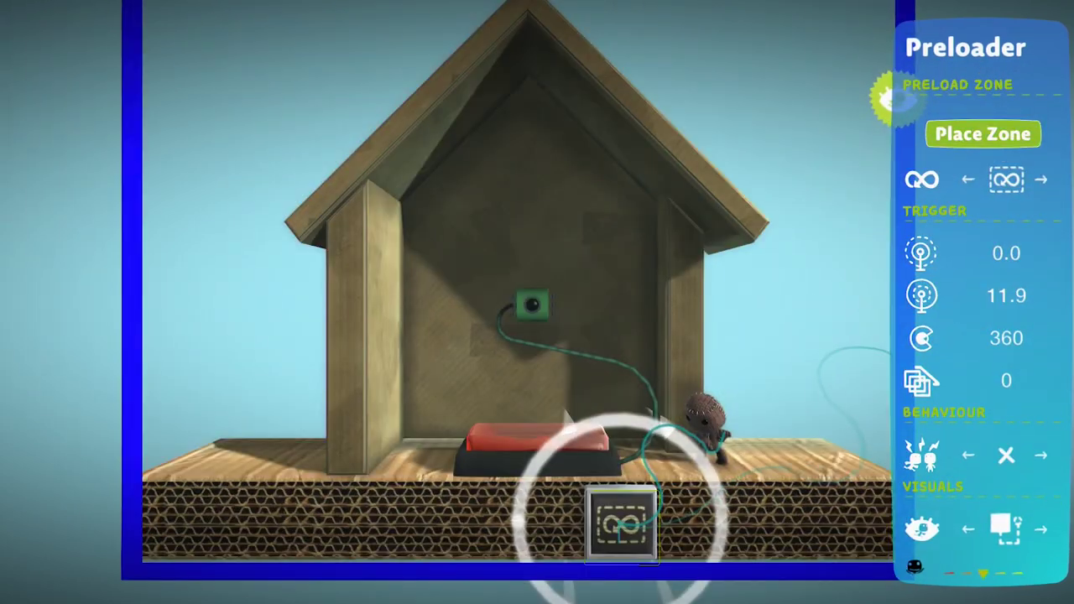
{"action": "key", "text": "Return"}
{"action": "key", "text": "Right"}
{"action": "key", "text": "Up"}
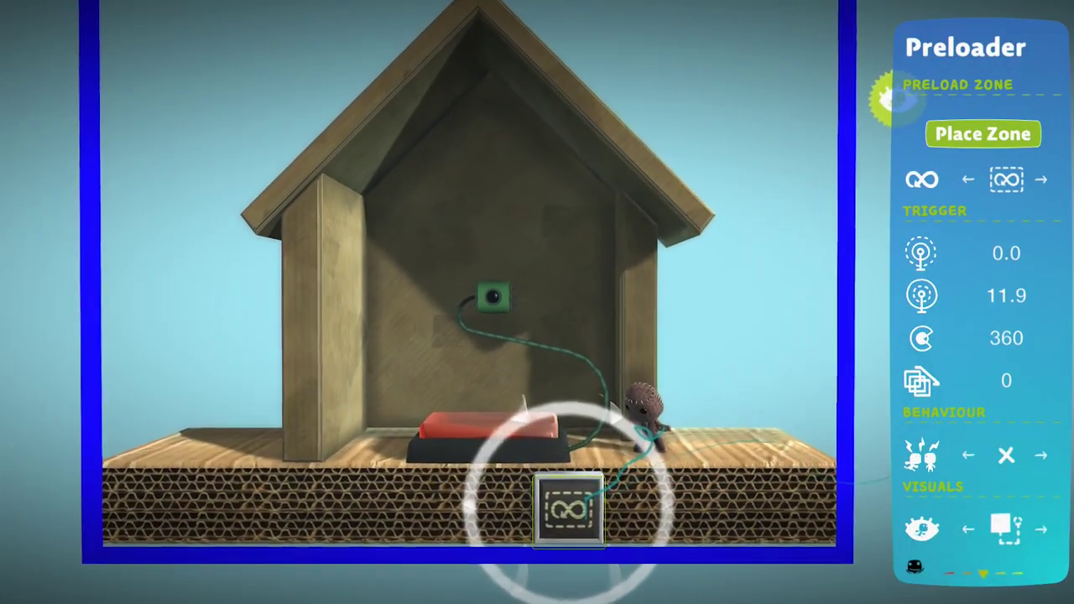
Switch the Preloader's zone option to the solid infinity symbol and set its maximum detection range to 55.0
{"action": "key", "text": "Down"}
{"action": "key", "text": "Down"}
{"action": "key", "text": "Down"}
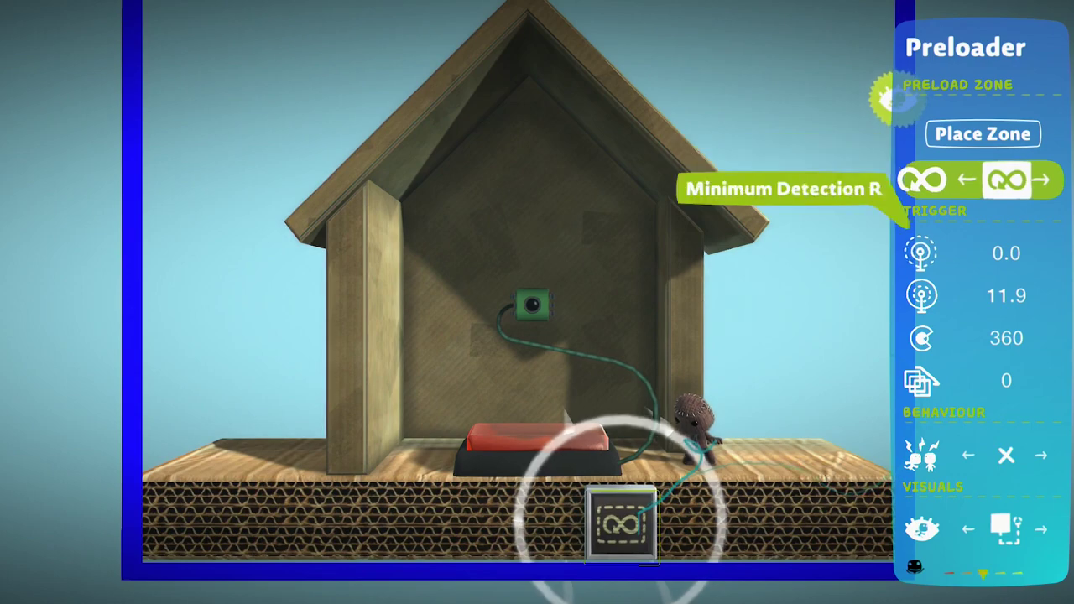
{"action": "key", "text": "Right"}
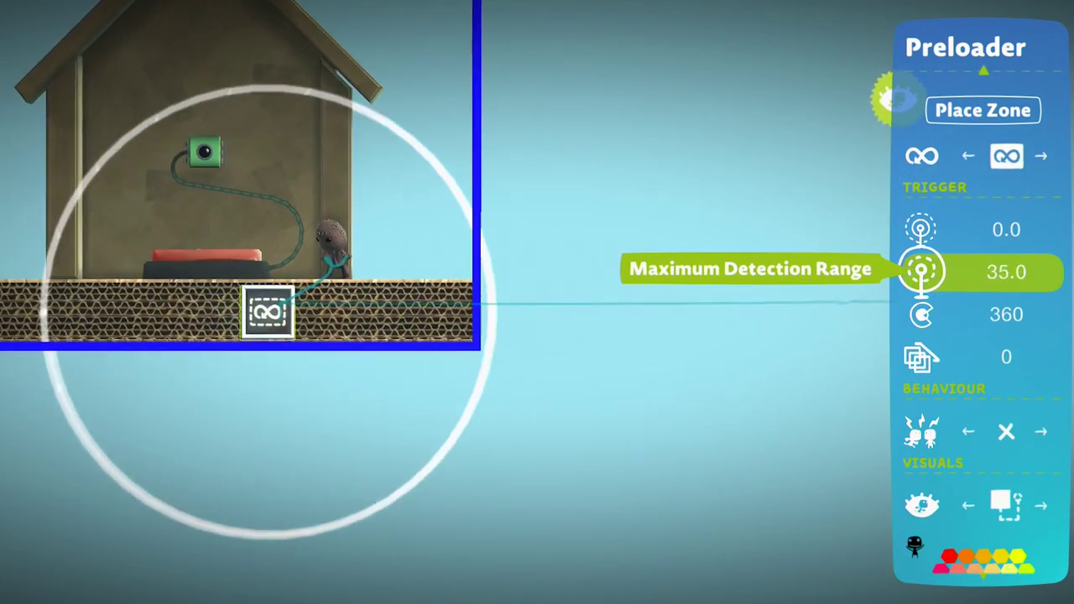
{"action": "key", "text": "Right"}
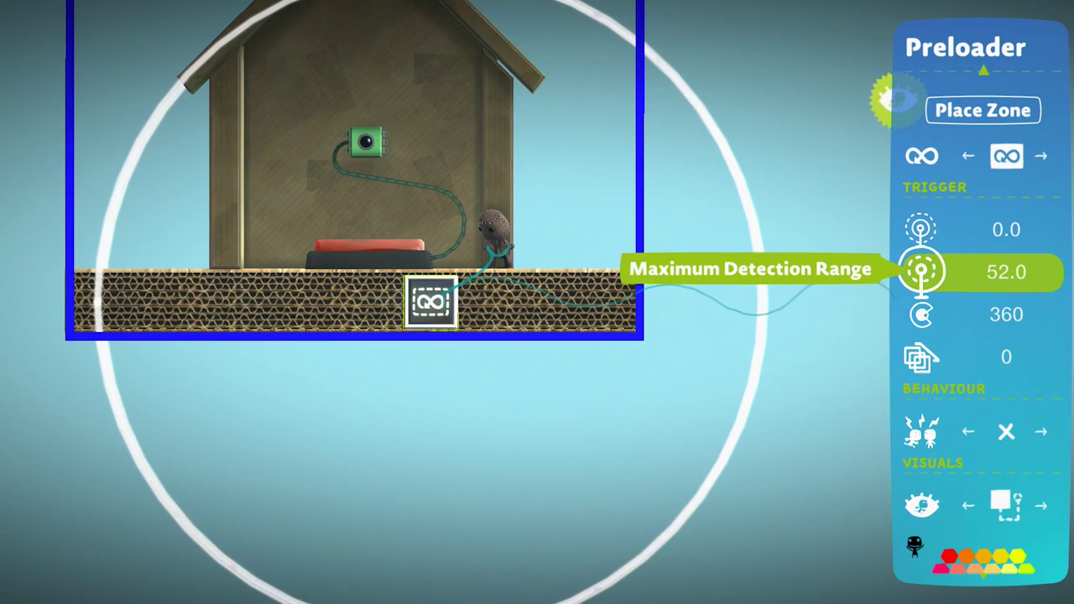
{"action": "key", "text": "Right"}
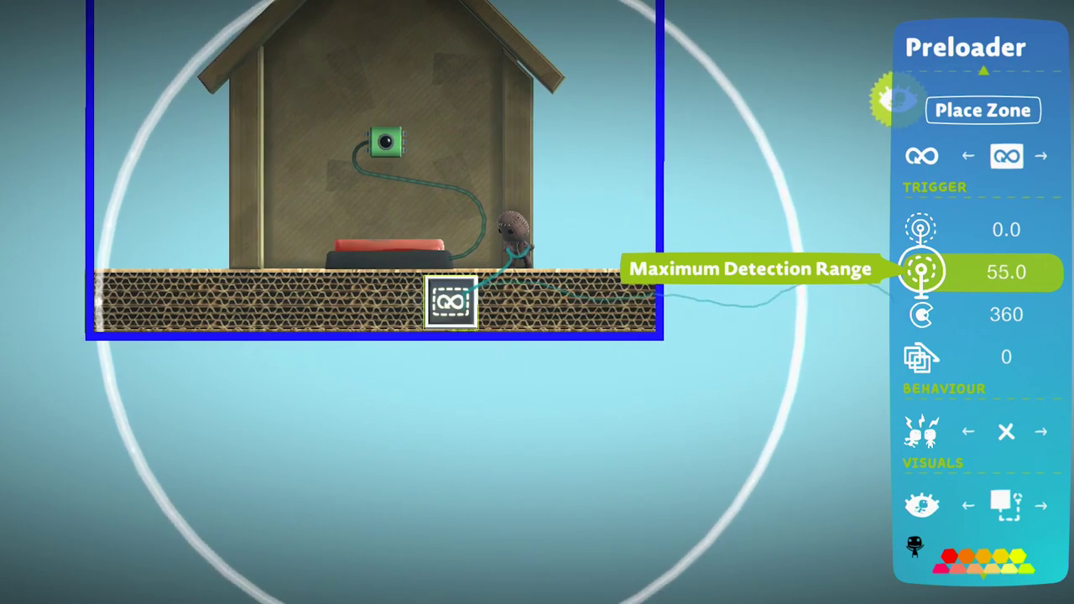
Set the Preloader's layer range to 3 and close its settings
{"action": "key", "text": "Down"}
{"action": "key", "text": "Down"}
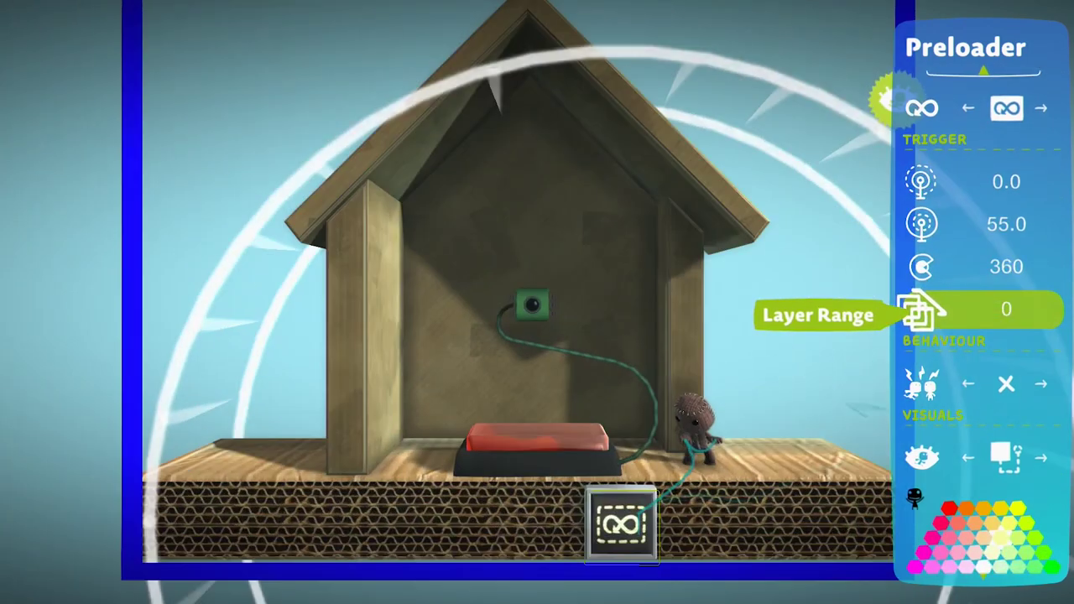
{"action": "key", "text": "Right"}
{"action": "key", "text": "Right"}
{"action": "key", "text": "Right"}
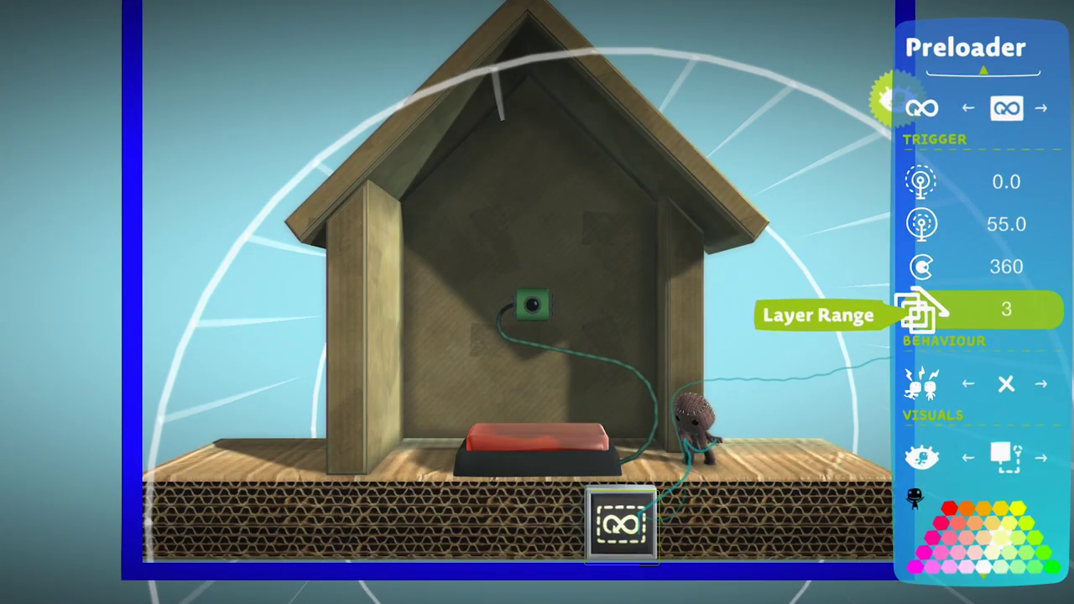
{"action": "key", "text": "Escape"}
{"action": "key", "text": "Escape"}
{"action": "key", "text": "Escape"}
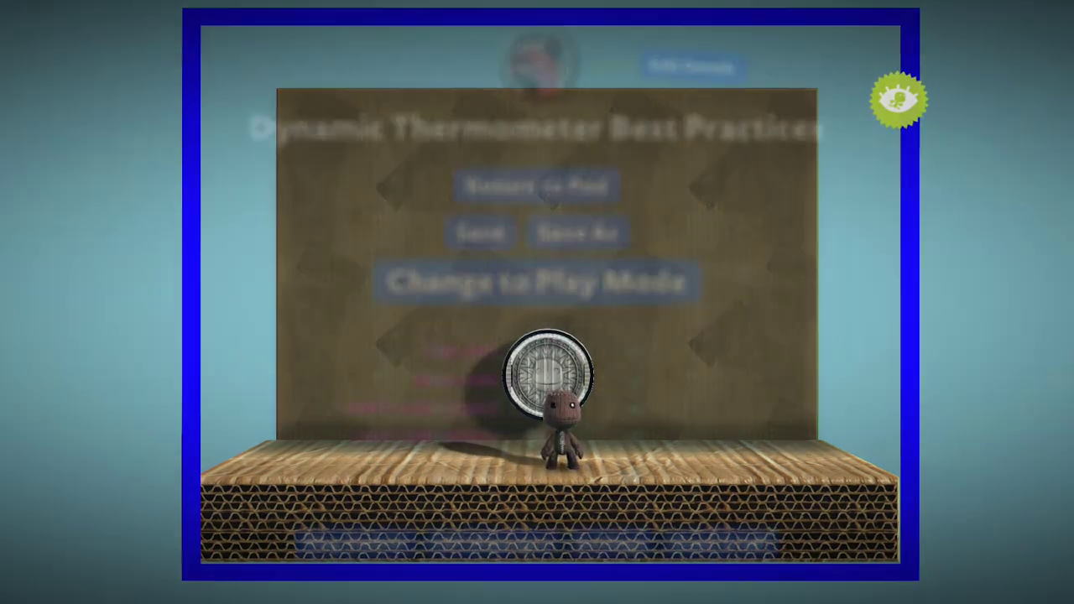
Make sure Lock Dynamic Loading is ticked in the level options while at the coin platform, and return to the level
{"action": "key", "text": "Down"}
{"action": "key", "text": "Down"}
{"action": "key", "text": "Down"}
{"action": "key", "text": "Down"}
{"action": "key", "text": "Down"}
{"action": "key", "text": "Down"}
{"action": "key", "text": "Down"}
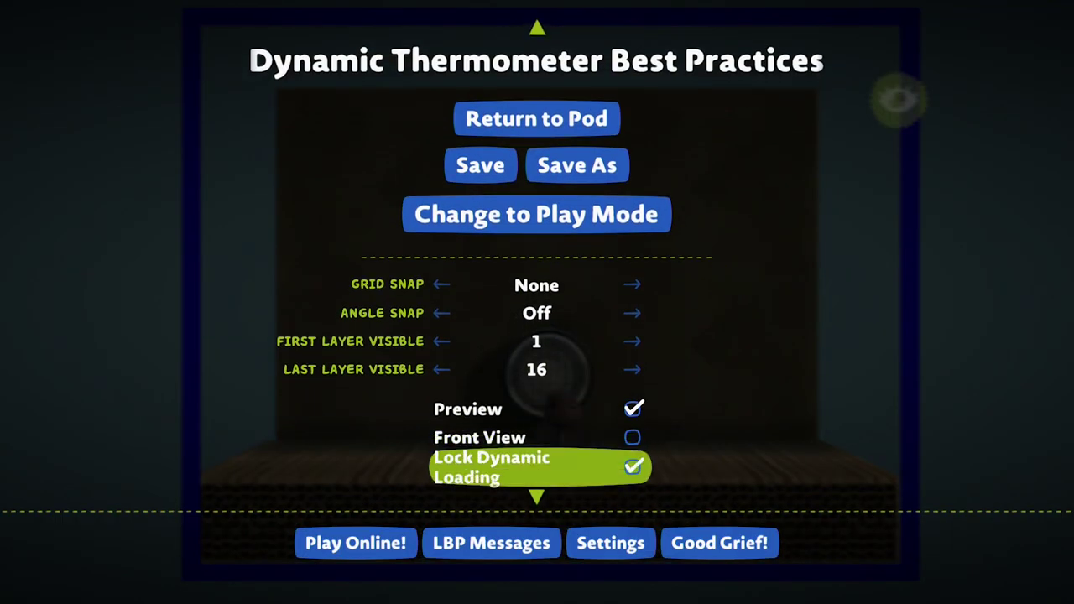
{"action": "key", "text": "Escape"}
Fly the character away from the coin platform toward the distant empty blue zone to examine which objects load
{"action": "key", "text": "Up"}
{"action": "key", "text": "Right"}
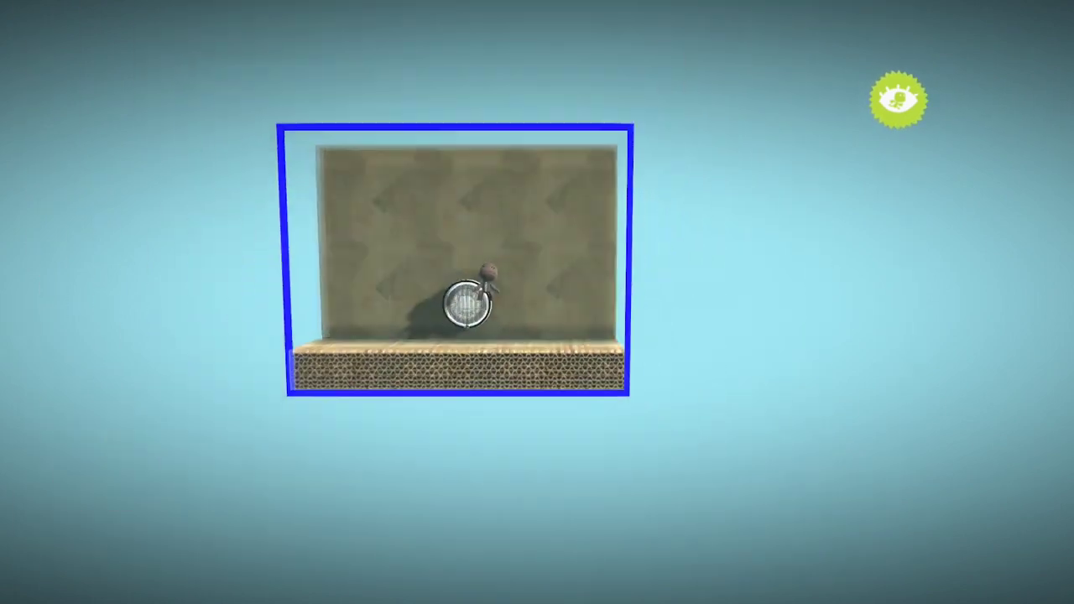
{"action": "key", "text": "Left"}
{"action": "key", "text": "Down"}
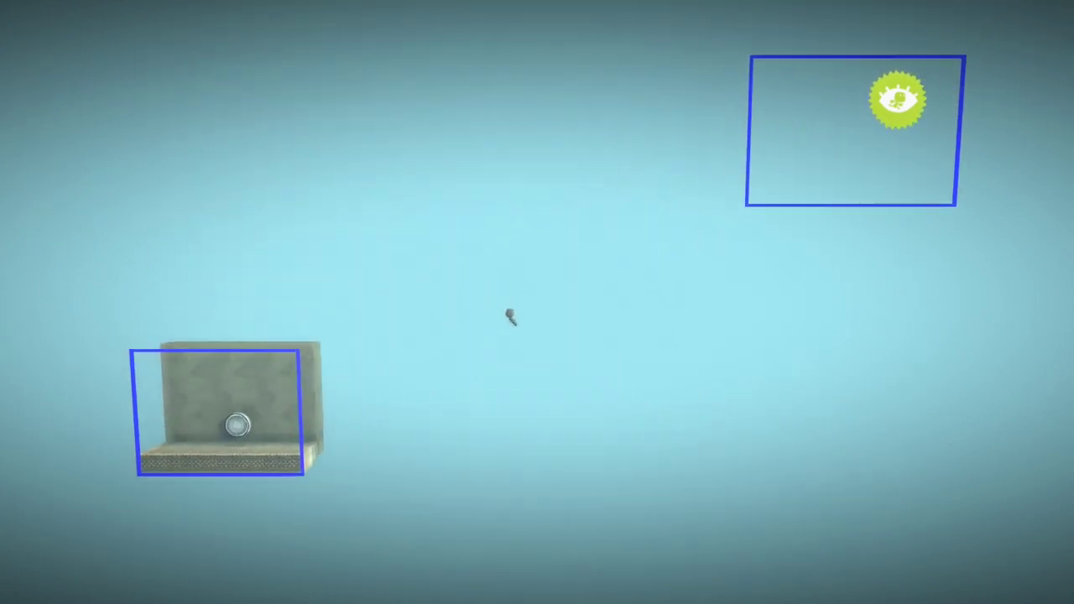
{"action": "key", "text": "Escape"}
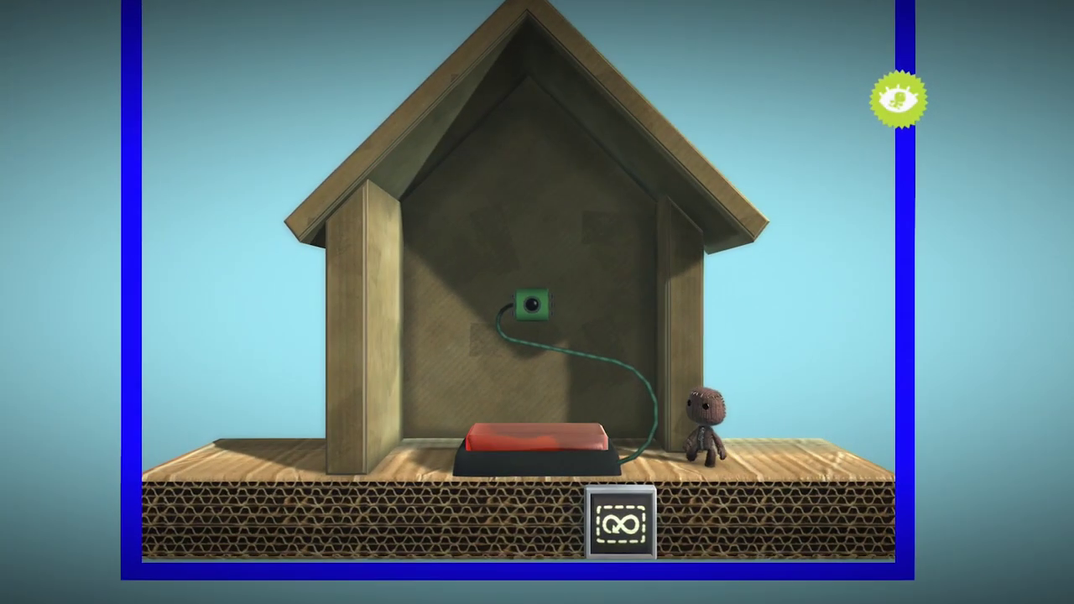
Review the Lock Dynamic Loading option again from the cardboard house with the Preloader, and close the level options
{"action": "key", "text": "Escape"}
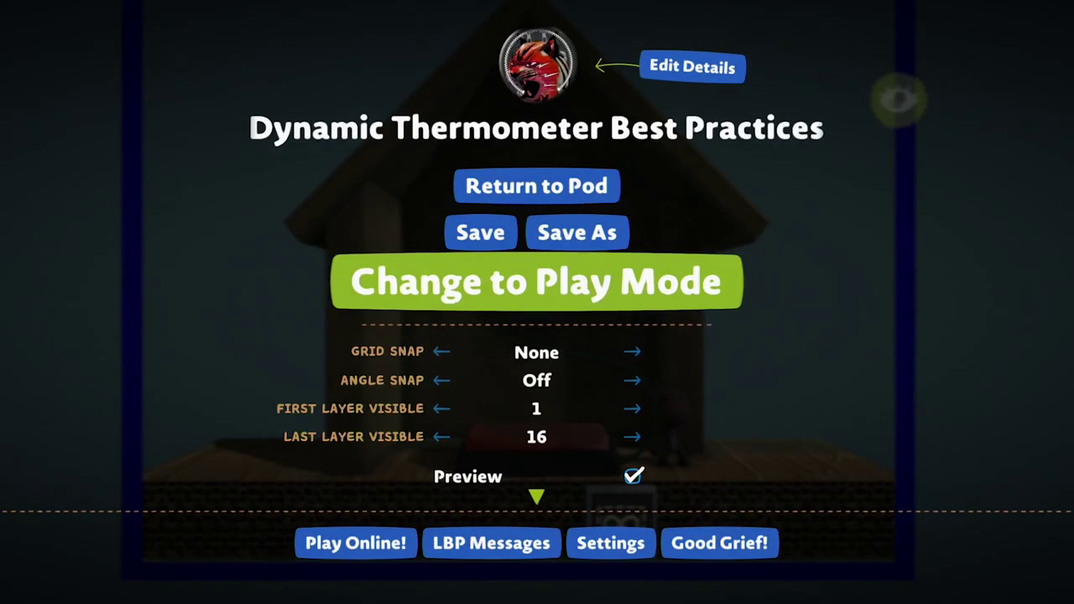
{"action": "key", "text": "Down"}
{"action": "key", "text": "Down"}
{"action": "key", "text": "Down"}
{"action": "key", "text": "Down"}
{"action": "key", "text": "Down"}
{"action": "key", "text": "Down"}
{"action": "key", "text": "Down"}
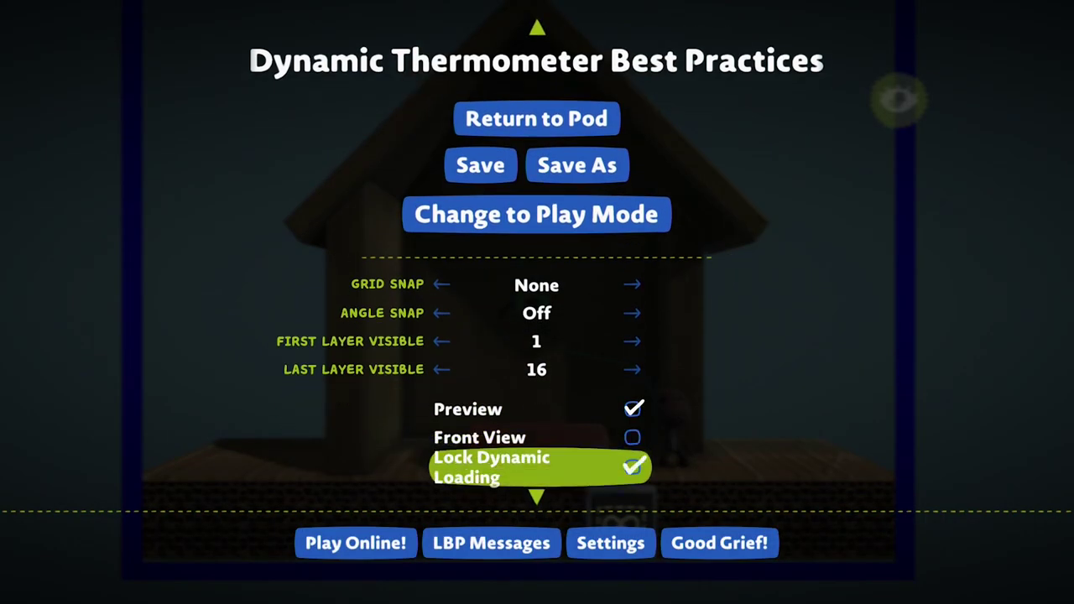
{"action": "key", "text": "Escape"}
{"action": "key", "text": "Up"}
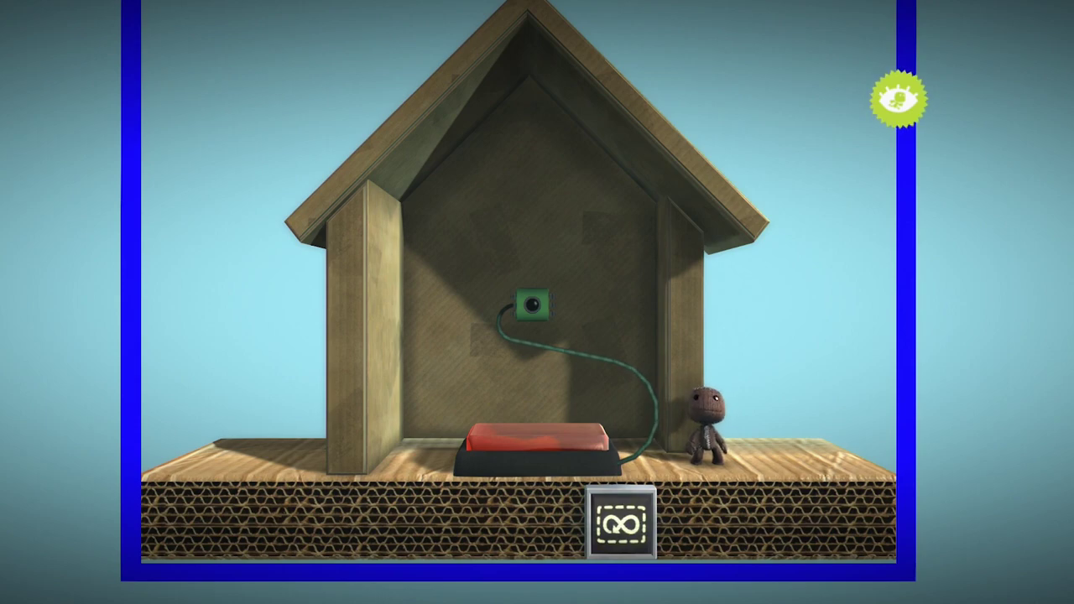
Tick Lock Dynamic Loading in the level options while the level is paused, and fly the character into a green zone
{"action": "key", "text": "Escape"}
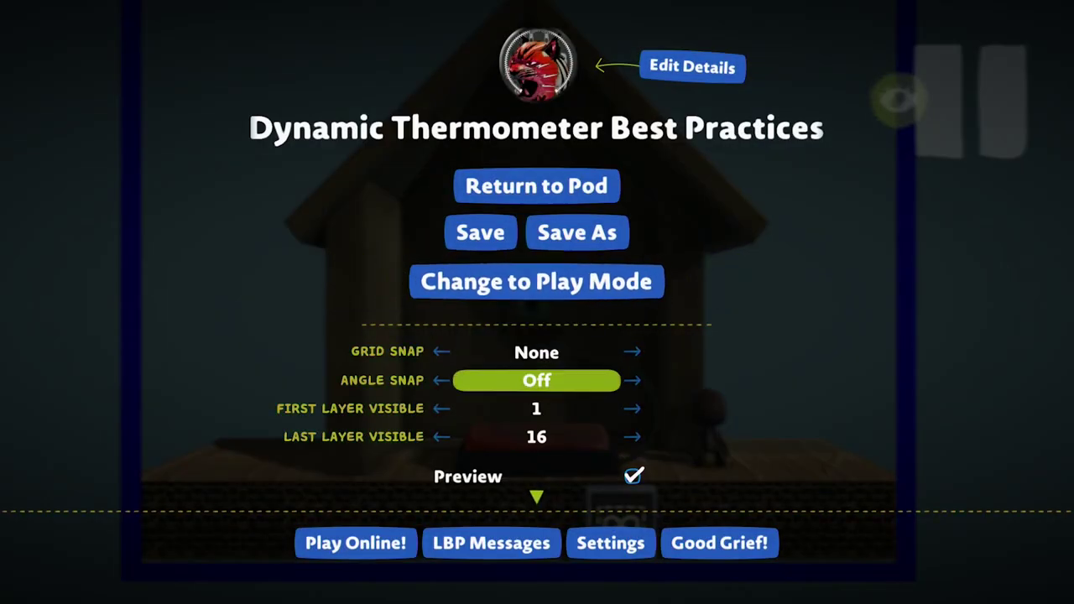
{"action": "key", "text": "Down"}
{"action": "key", "text": "Down"}
{"action": "key", "text": "Down"}
{"action": "key", "text": "Down"}
{"action": "key", "text": "Down"}
{"action": "key", "text": "Return"}
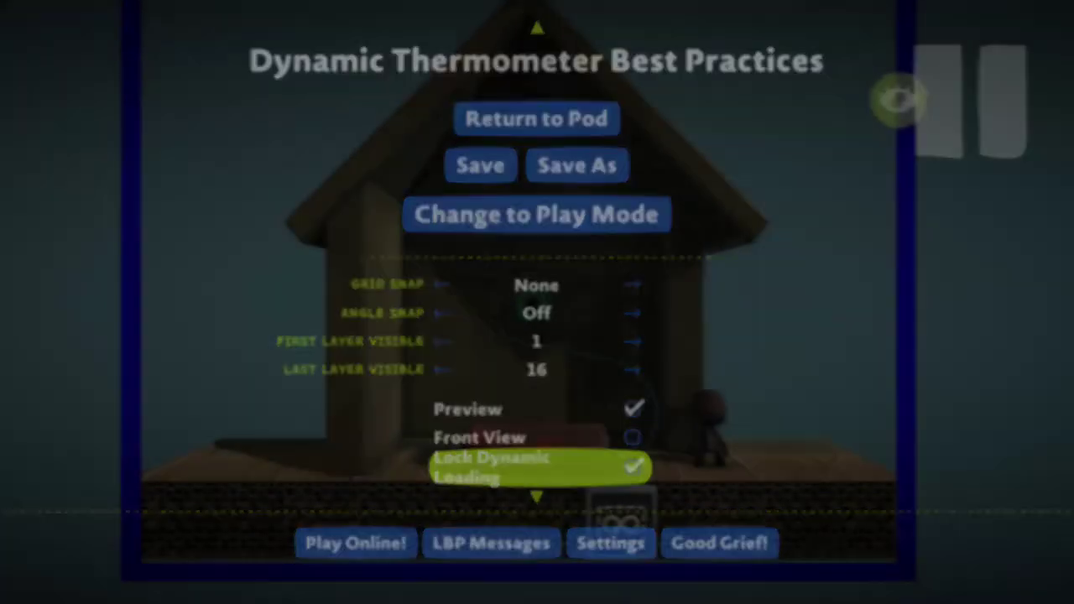
{"action": "key", "text": "Escape"}
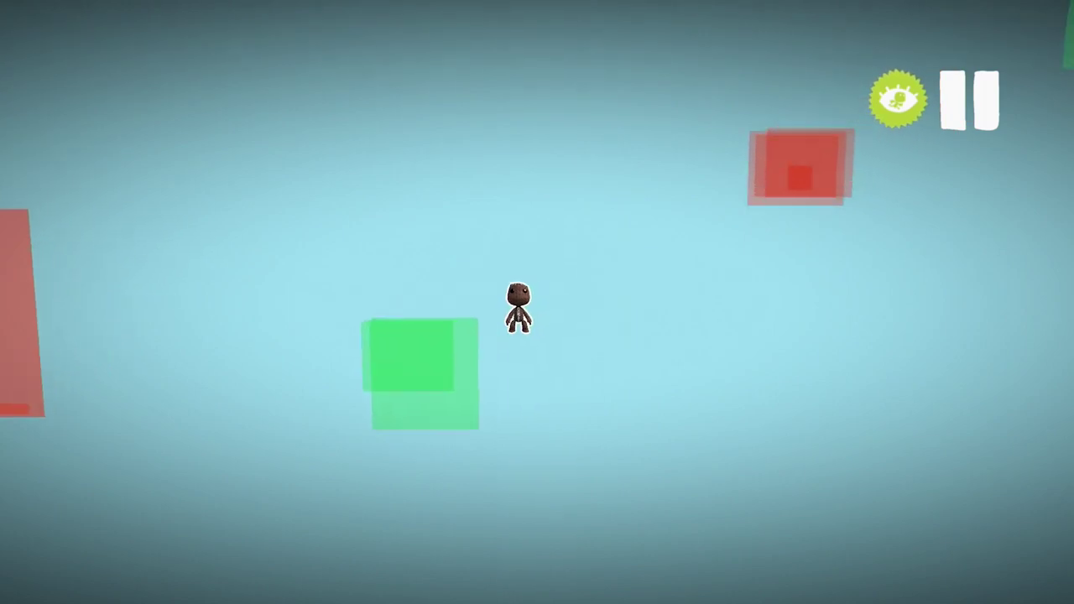
{"action": "key", "text": "space"}
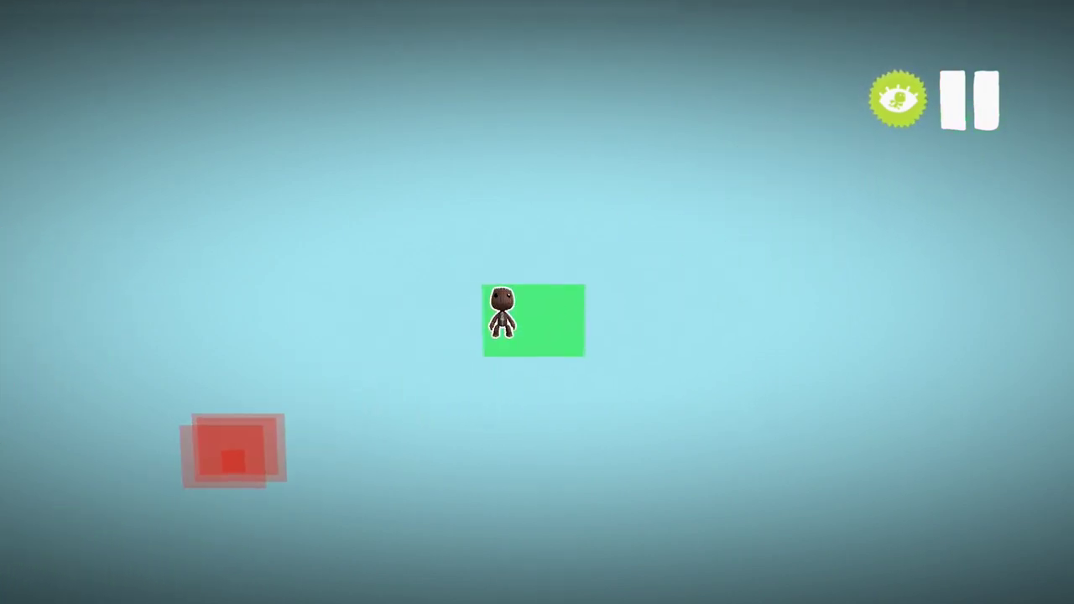